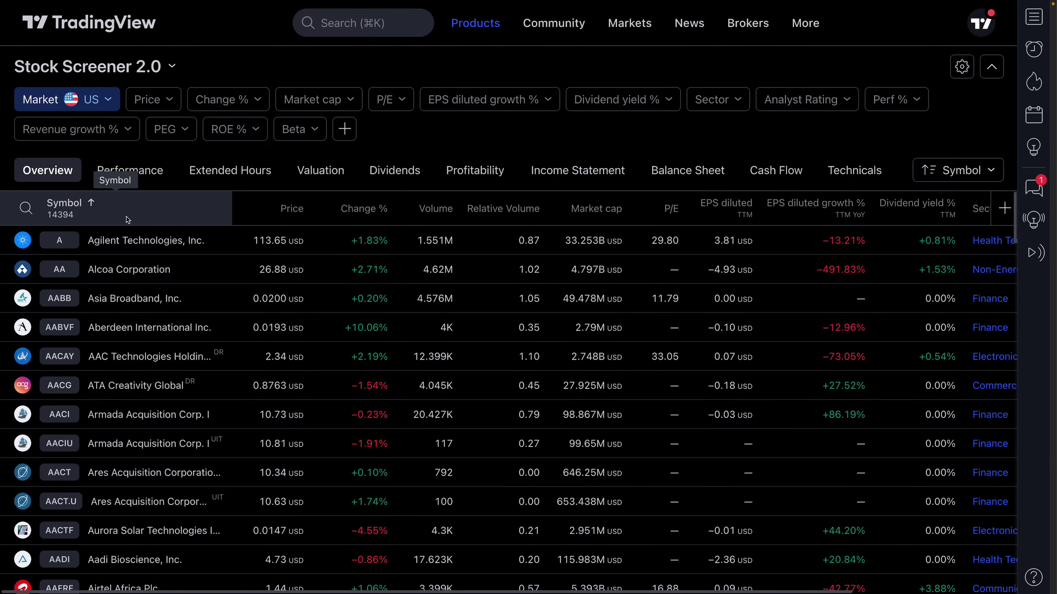
Step: Browse the markets available to the screener, including with multi-select turned on, and cancel without applying a selection
click(106, 106)
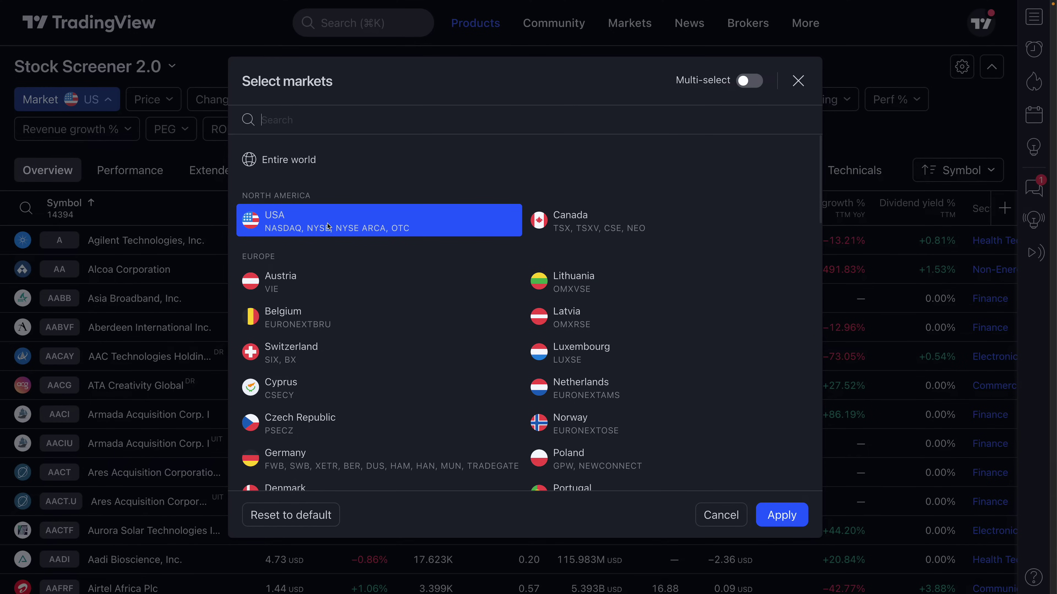
scroll(358, 317, down, 10)
scroll(358, 317, down, 15)
scroll(356, 318, up, 20)
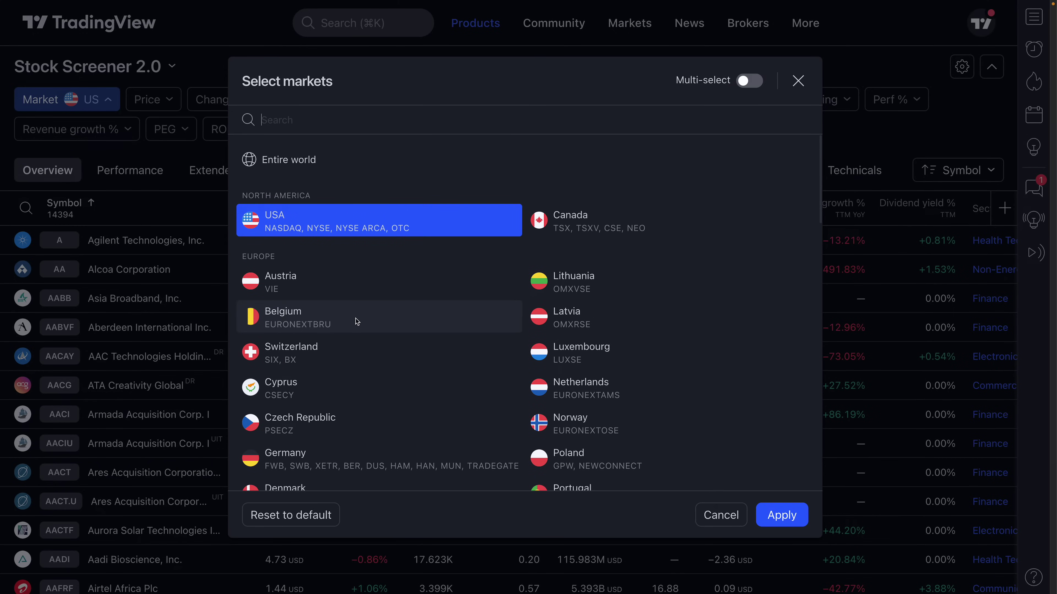
click(749, 88)
scroll(576, 335, down, 3)
scroll(425, 354, down, 7)
scroll(424, 354, up, 12)
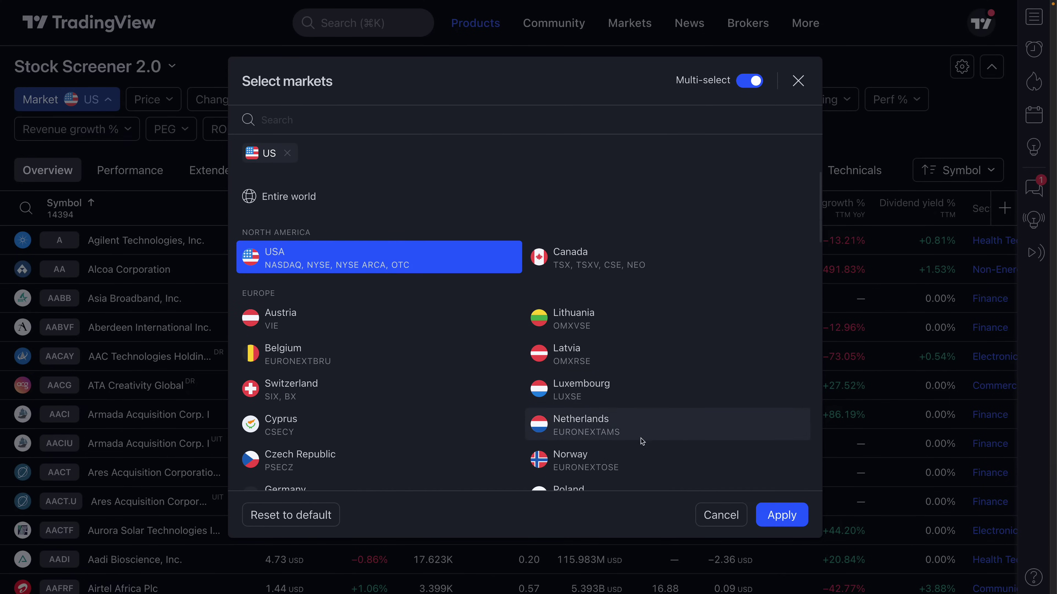
click(706, 522)
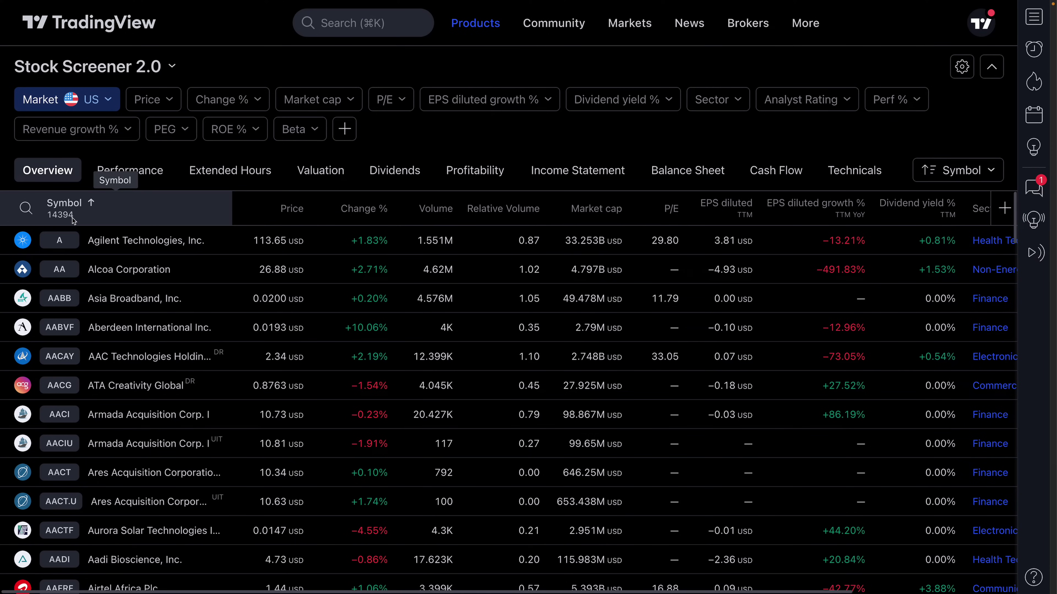
Step: Look through the US stock list and filter it to a market cap of 10B and above (Large caps+)
scroll(100, 233, down, 10)
scroll(128, 242, down, 15)
scroll(129, 243, up, 5)
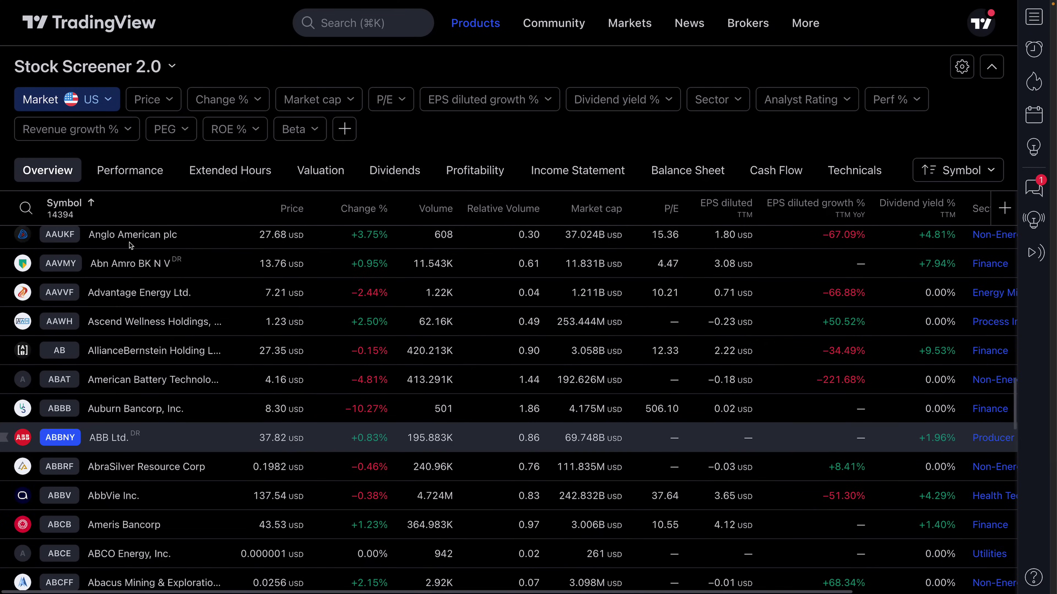
scroll(129, 242, up, 15)
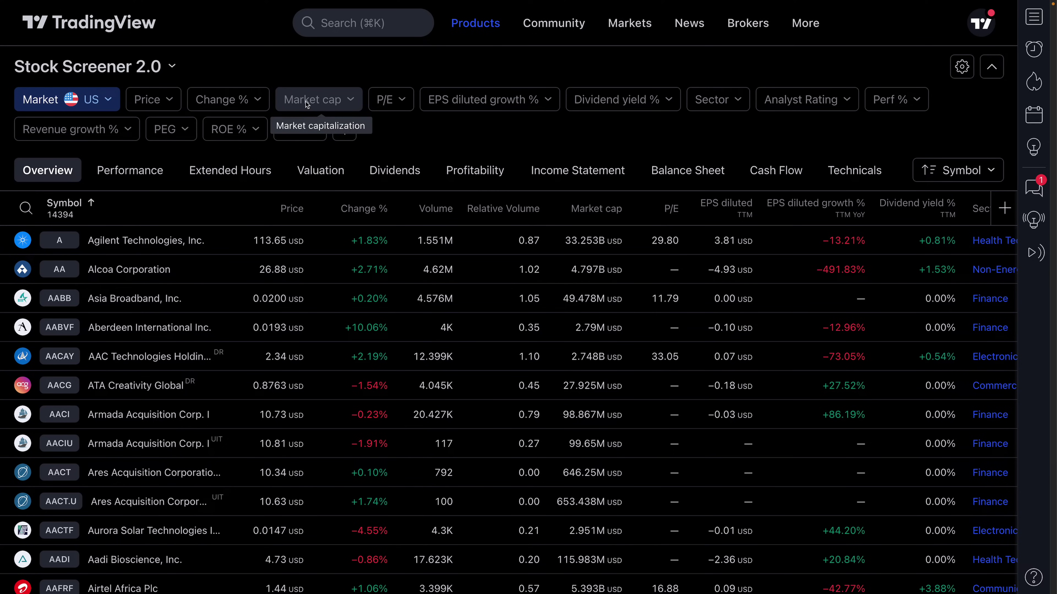
click(346, 105)
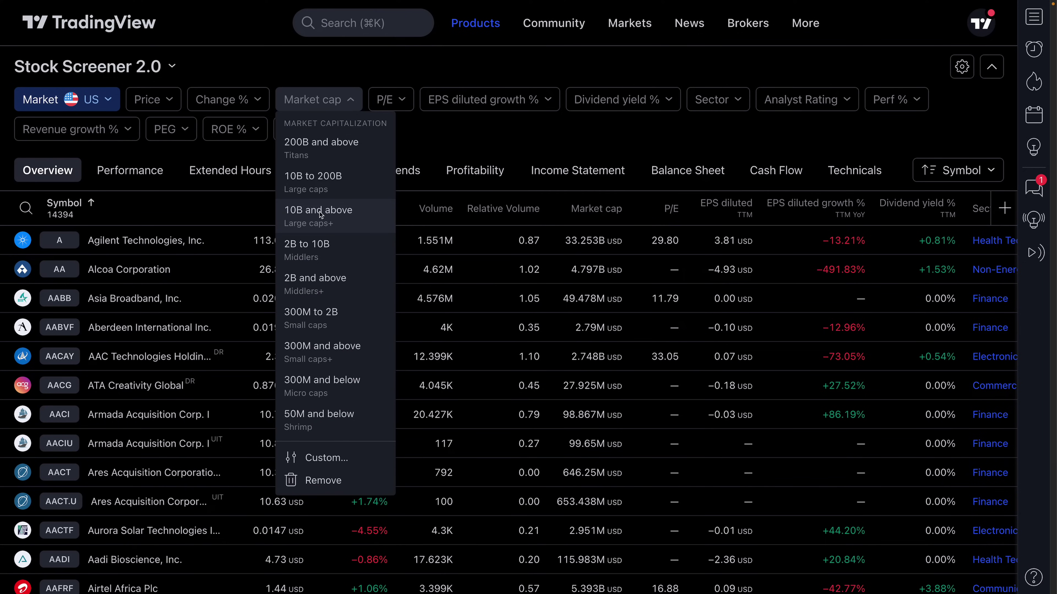
click(304, 227)
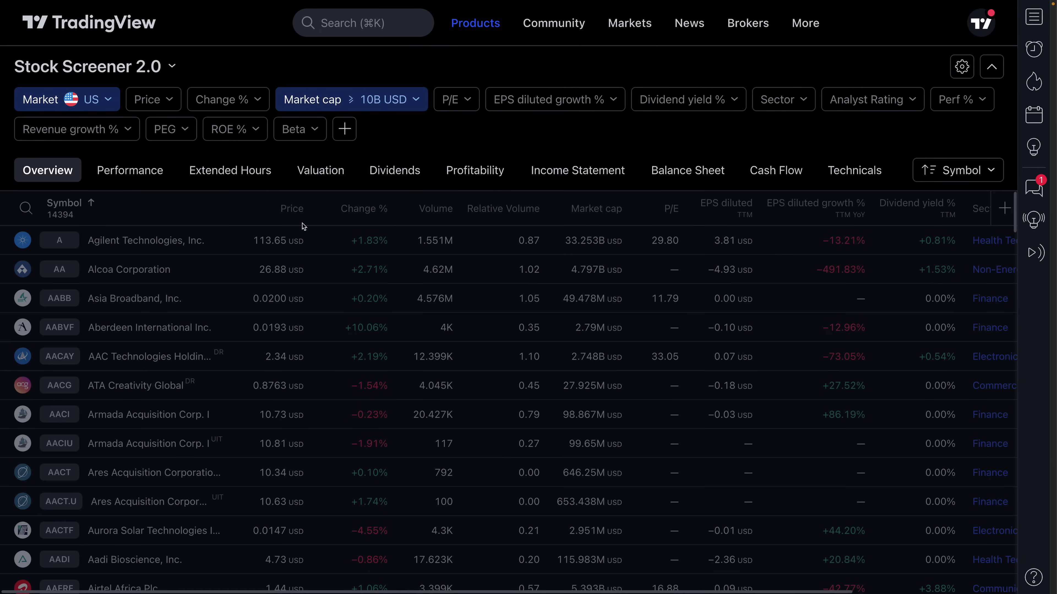
click(340, 102)
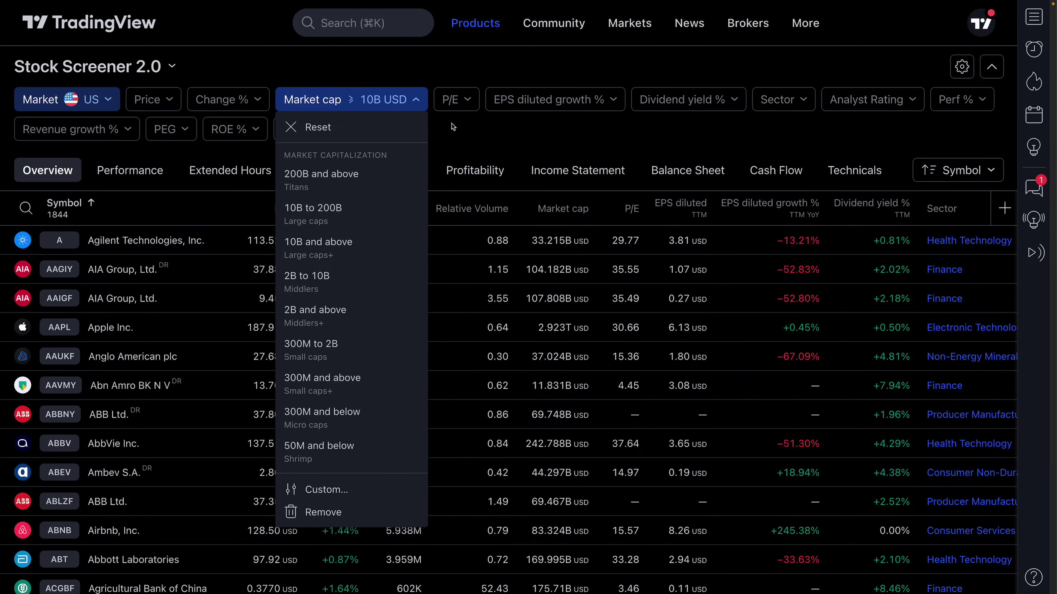
click(332, 102)
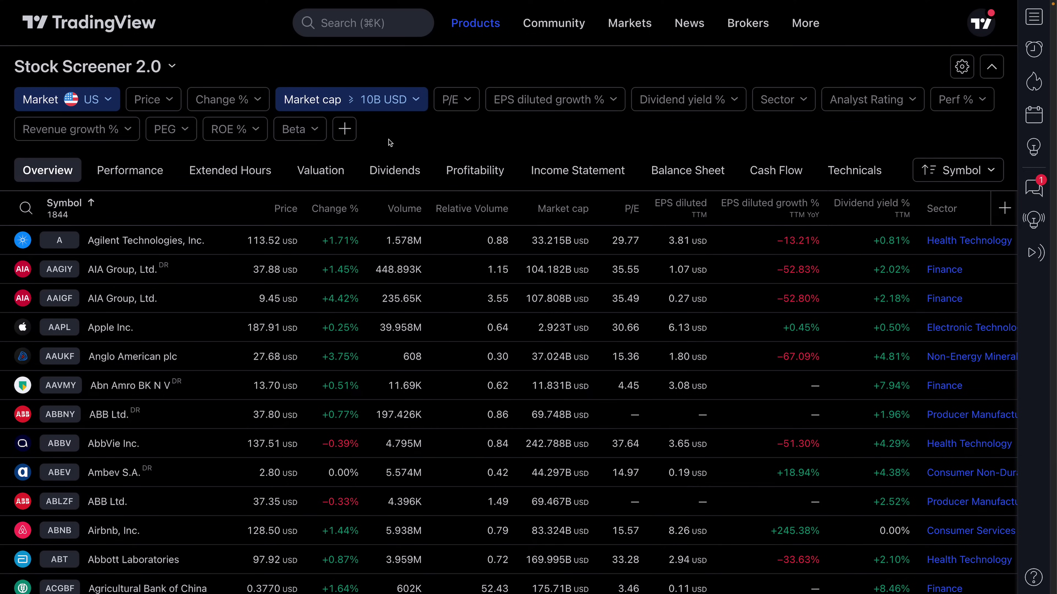
Step: Add an Exchange filter from the security info category, set it to NYSE, and limit P/E to 25 and below
click(345, 130)
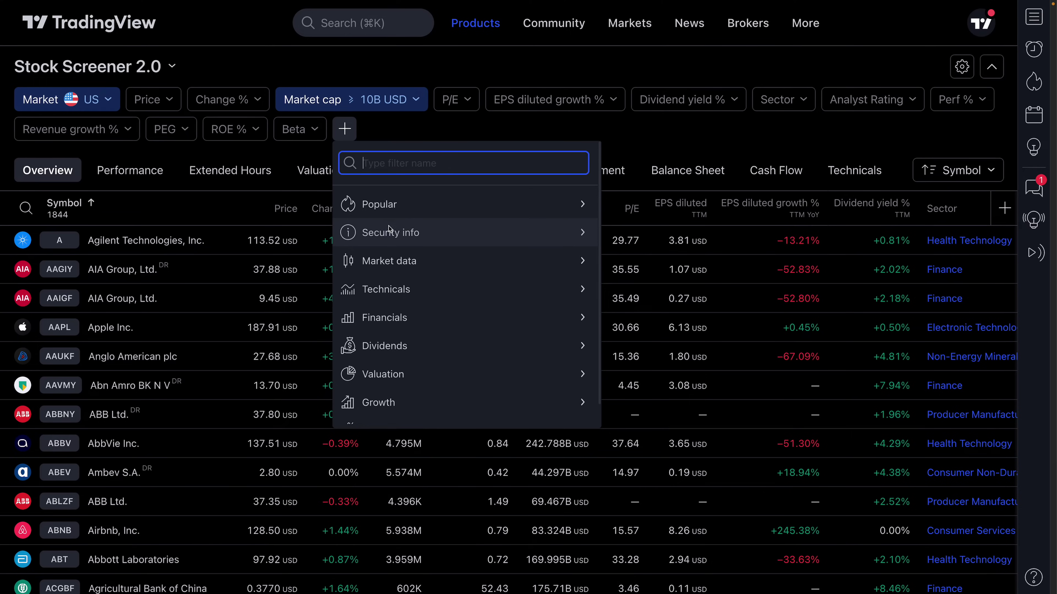
click(418, 241)
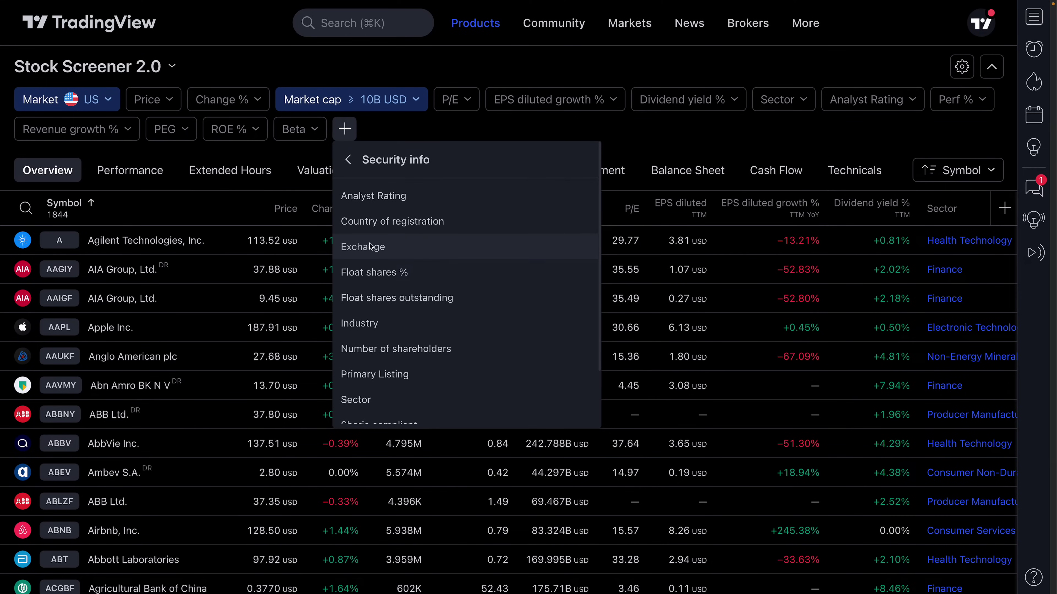
click(399, 250)
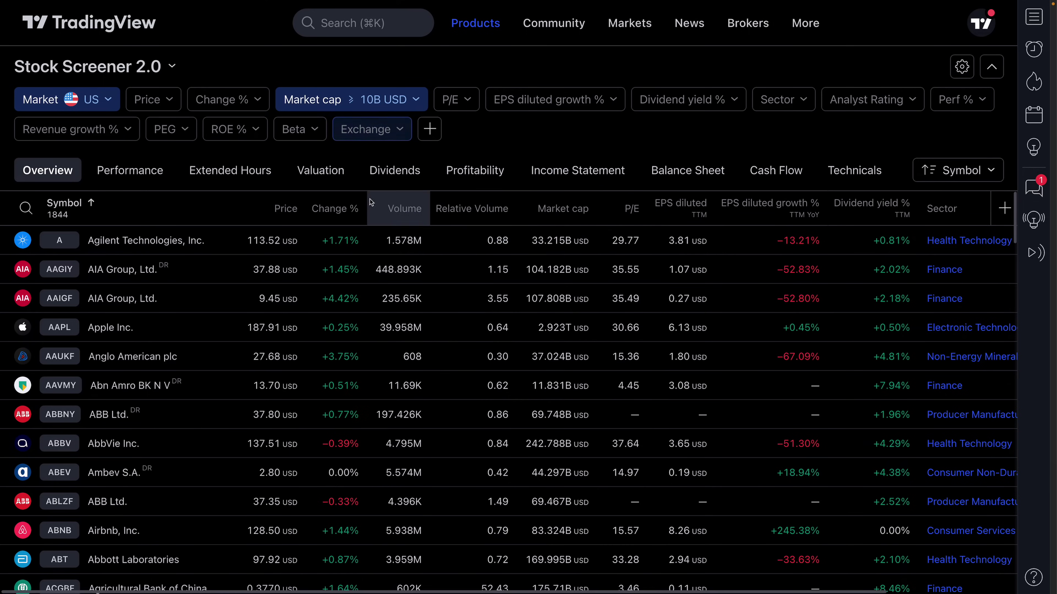
click(373, 134)
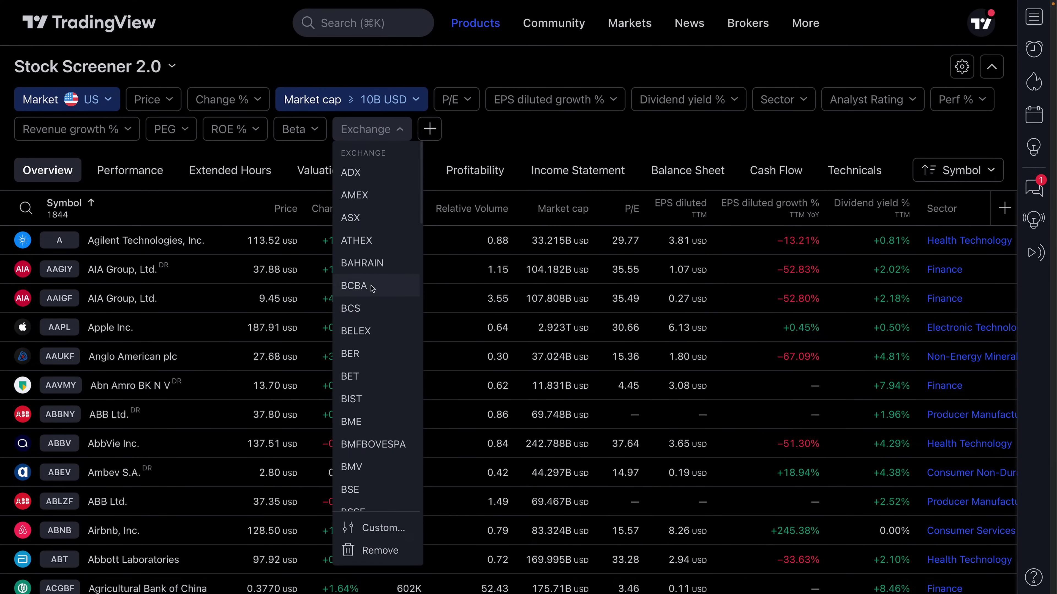
scroll(366, 344, down, 1)
scroll(366, 344, down, 10)
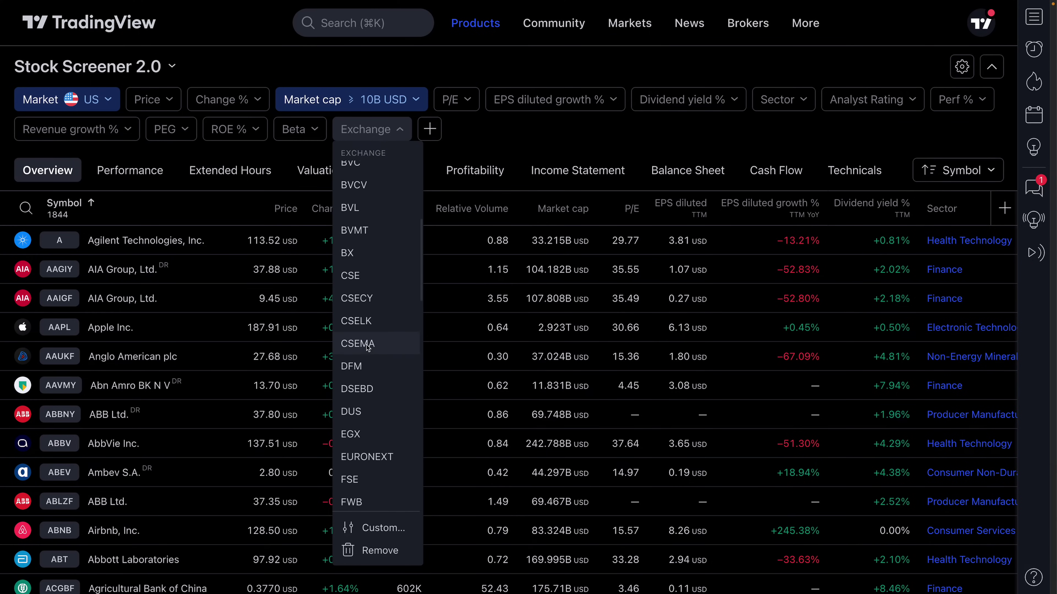
scroll(371, 344, down, 3)
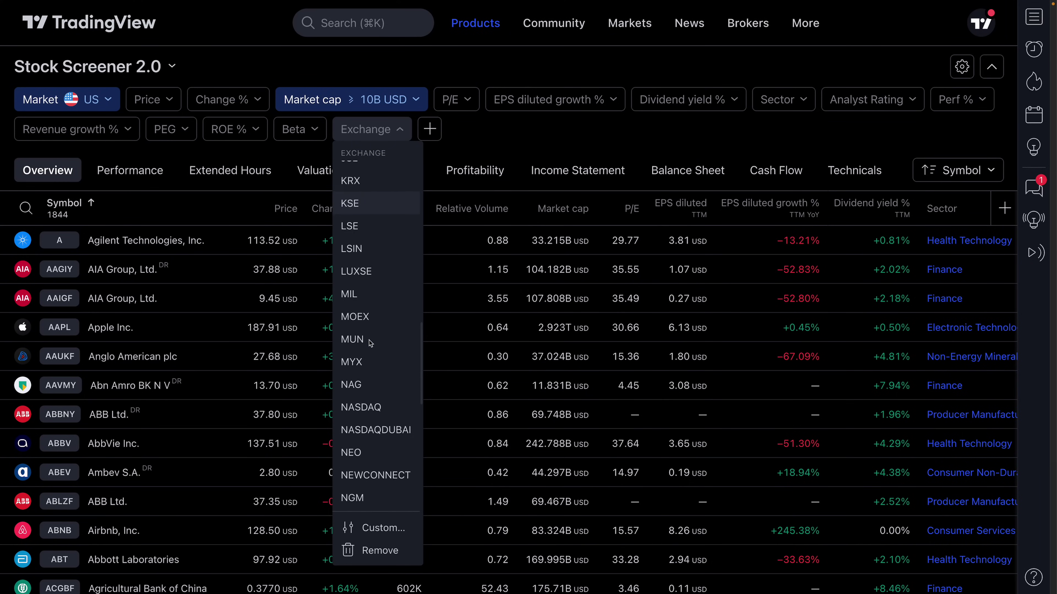
scroll(370, 343, down, 3)
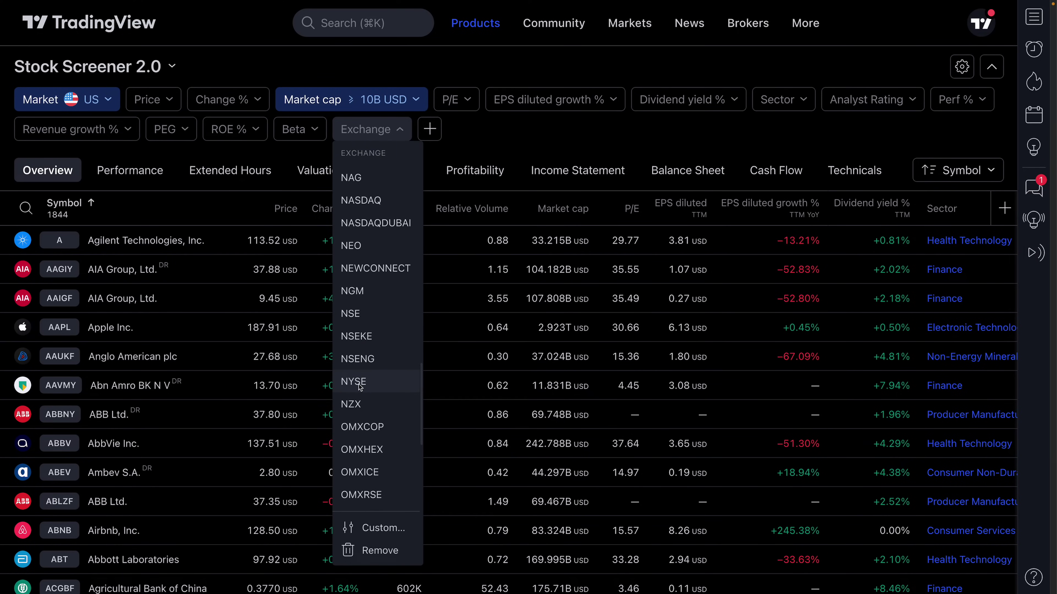
click(358, 381)
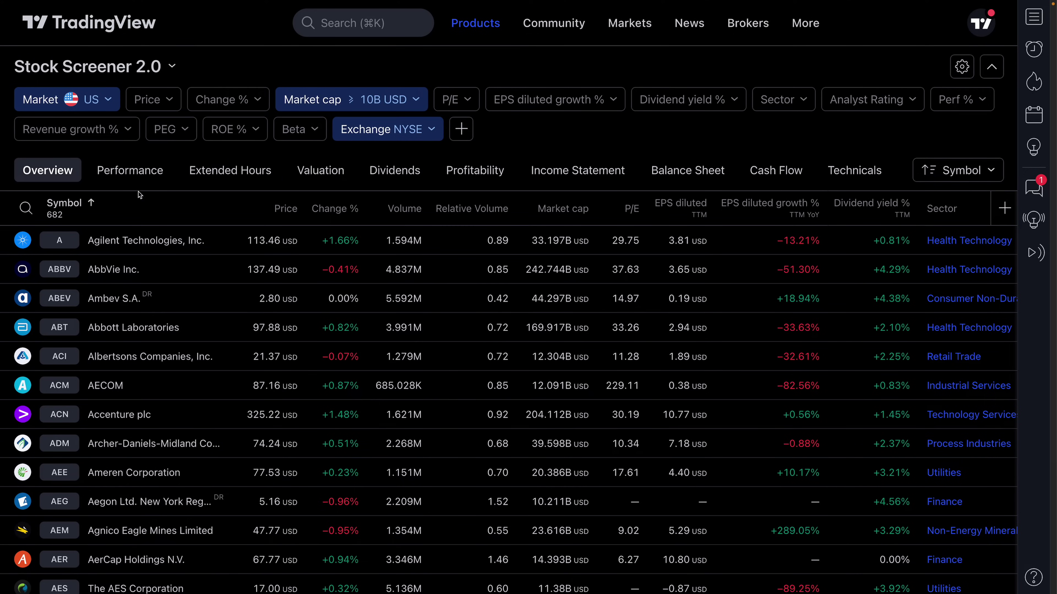
click(457, 100)
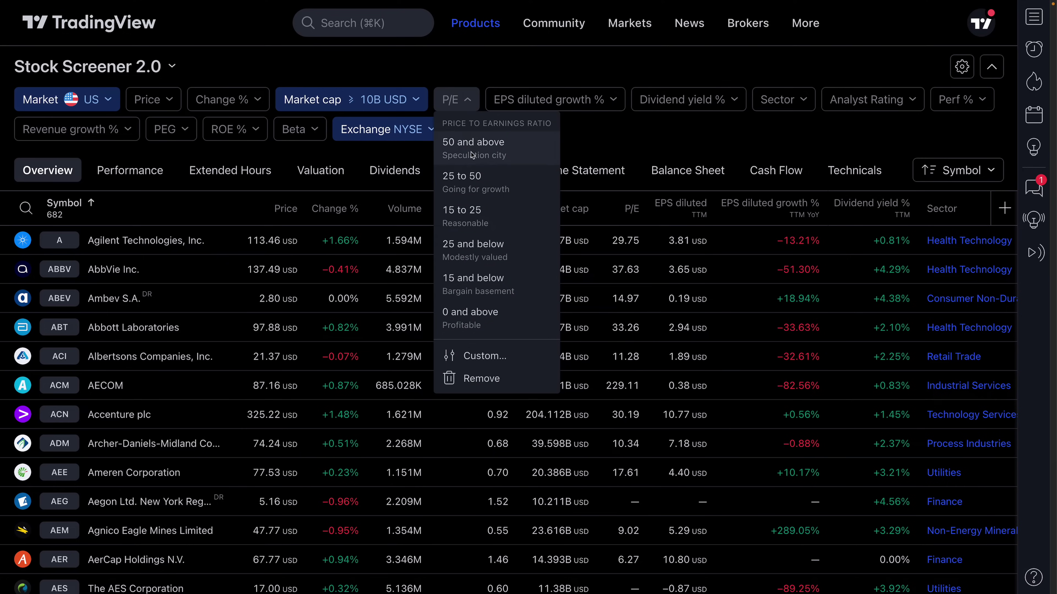
click(478, 254)
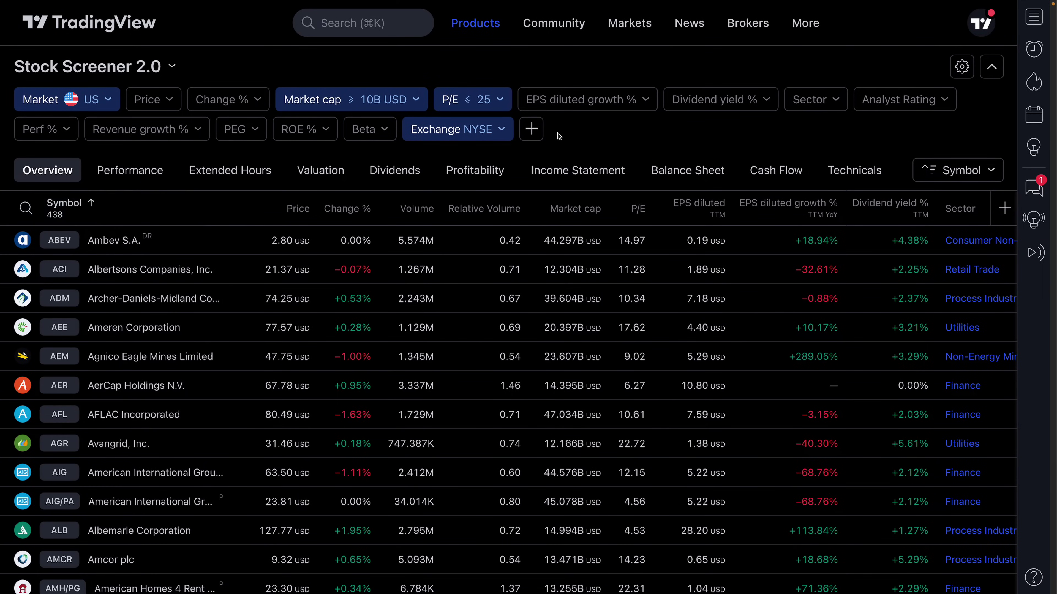
Step: Add a Simple Moving Average filter from the technicals category and set it to above Price by 0% to 10%
click(534, 130)
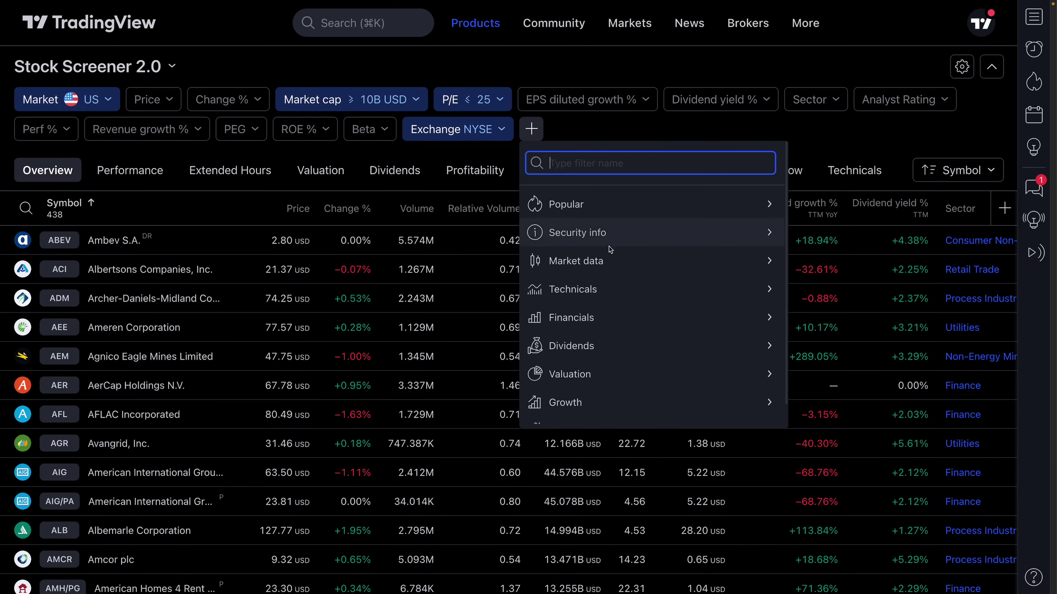
click(605, 290)
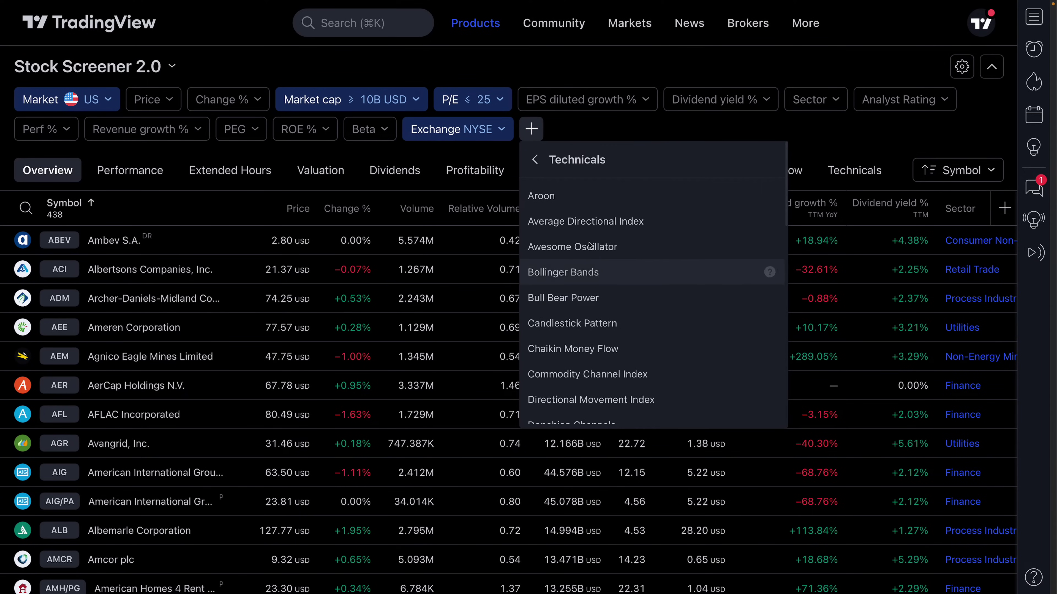
scroll(583, 266, down, 3)
scroll(584, 271, down, 5)
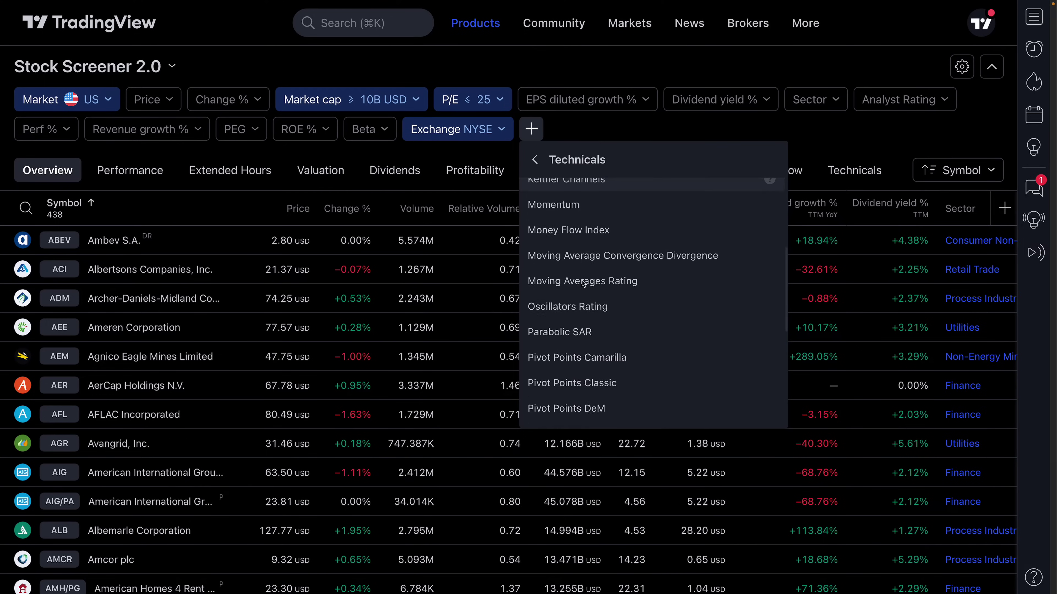
scroll(569, 268, up, 1)
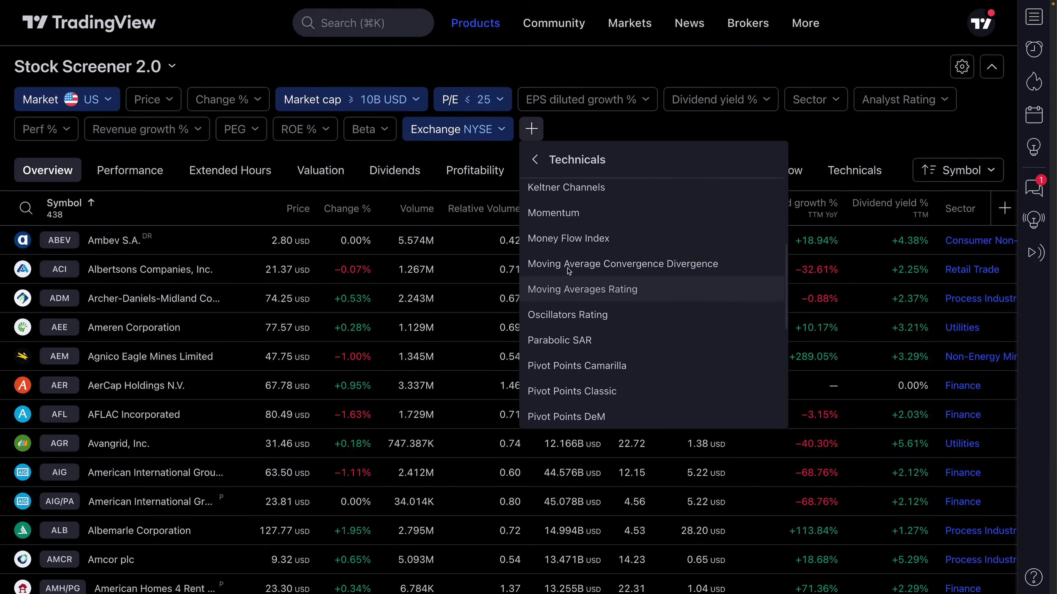
scroll(569, 271, down, 1)
scroll(570, 271, down, 8)
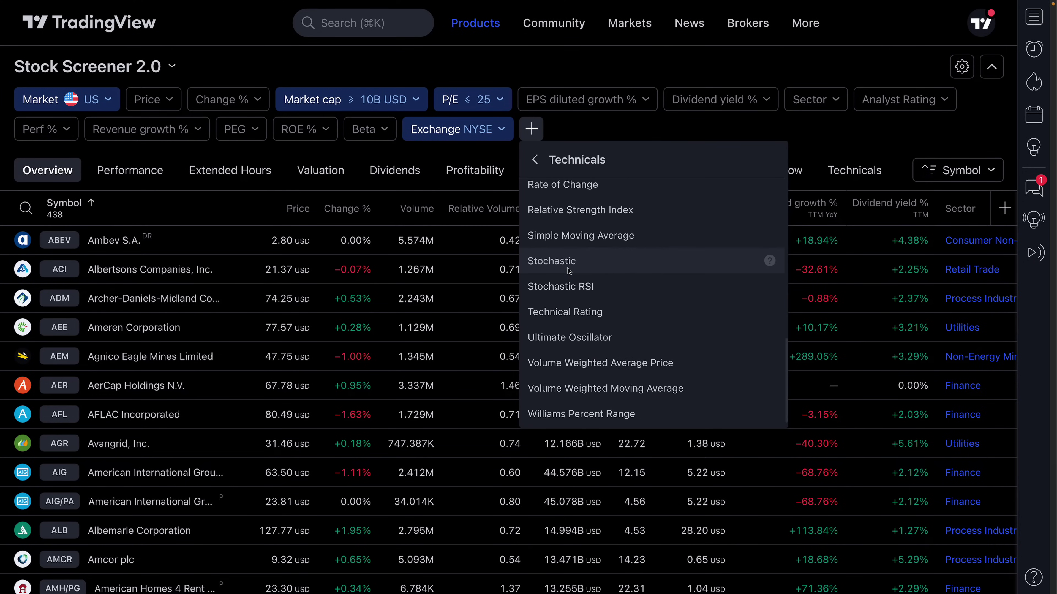
click(567, 236)
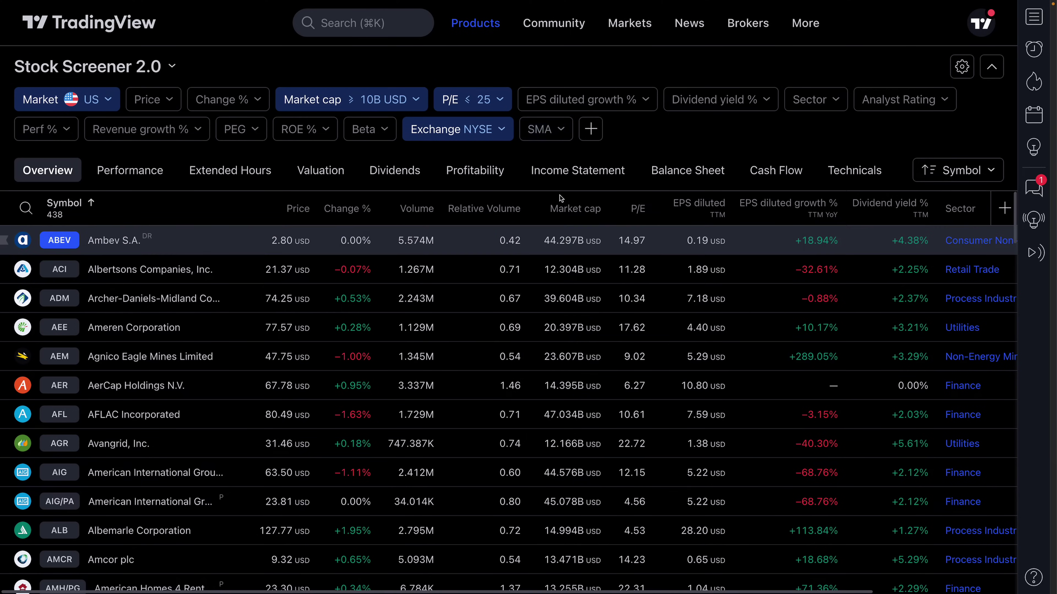
click(556, 131)
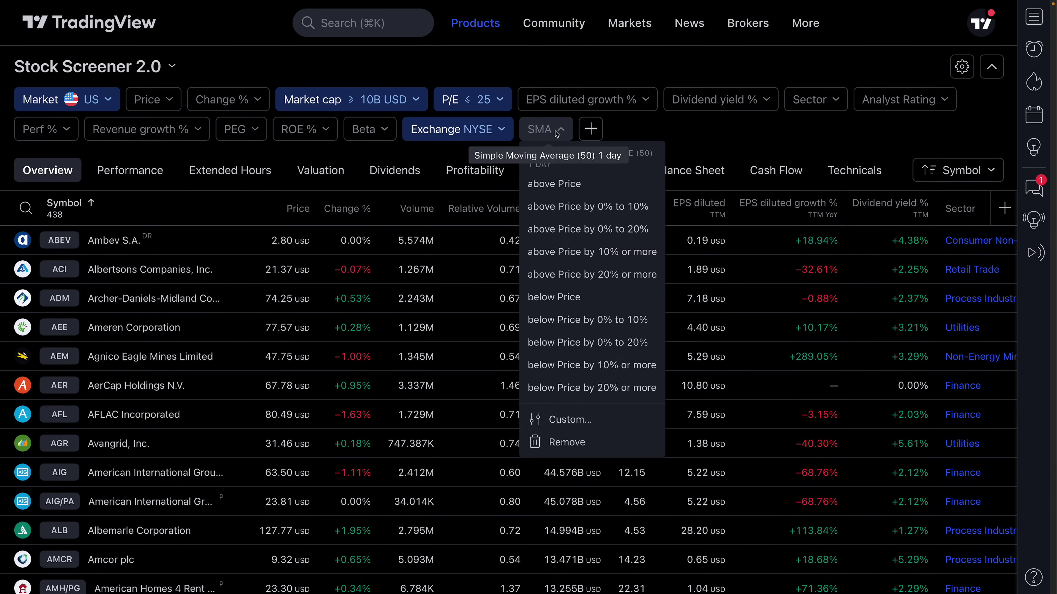
click(576, 208)
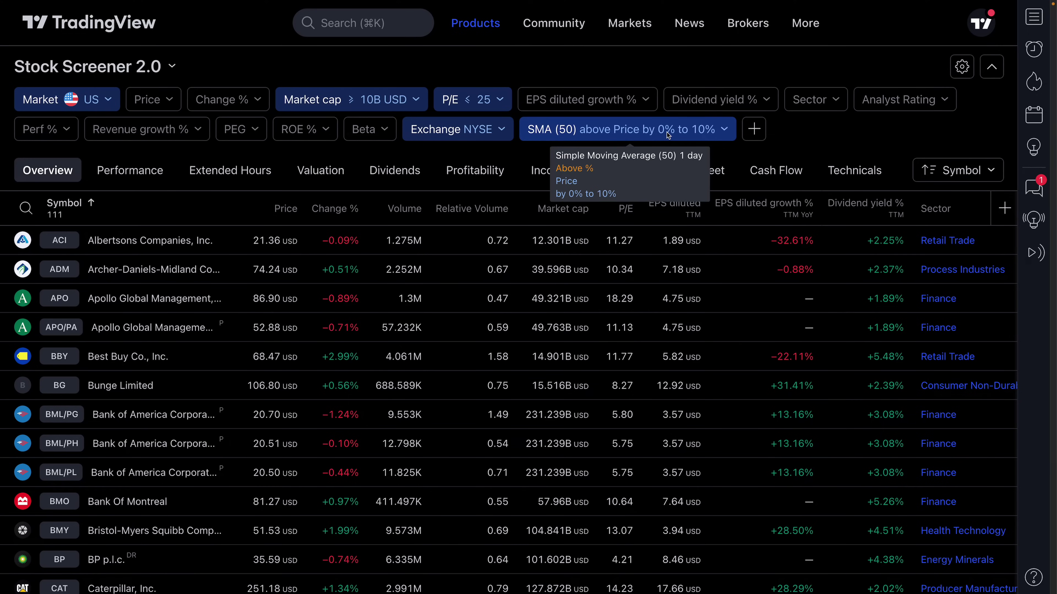
click(701, 133)
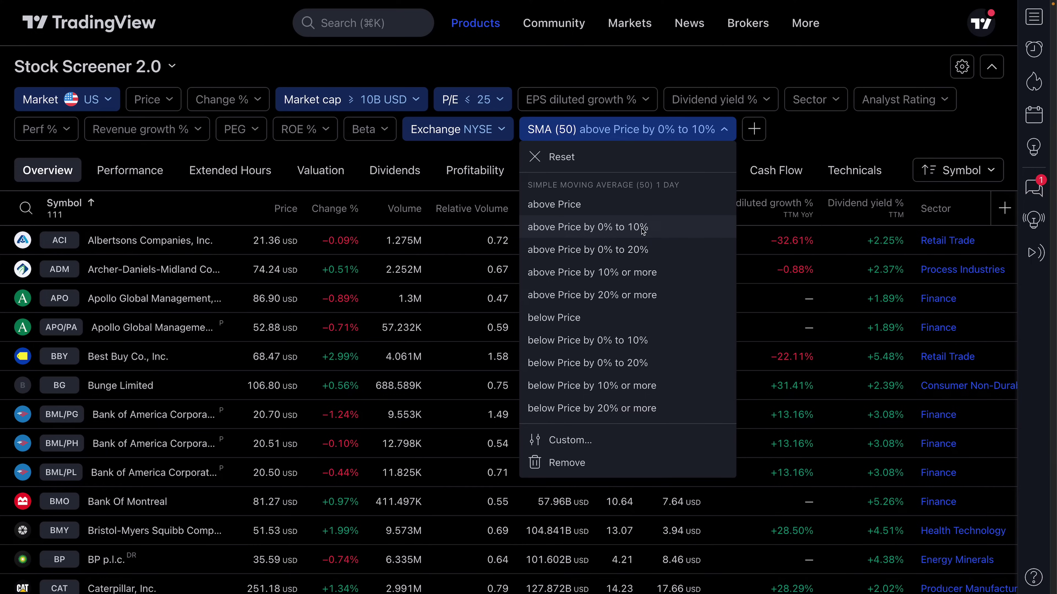
click(715, 134)
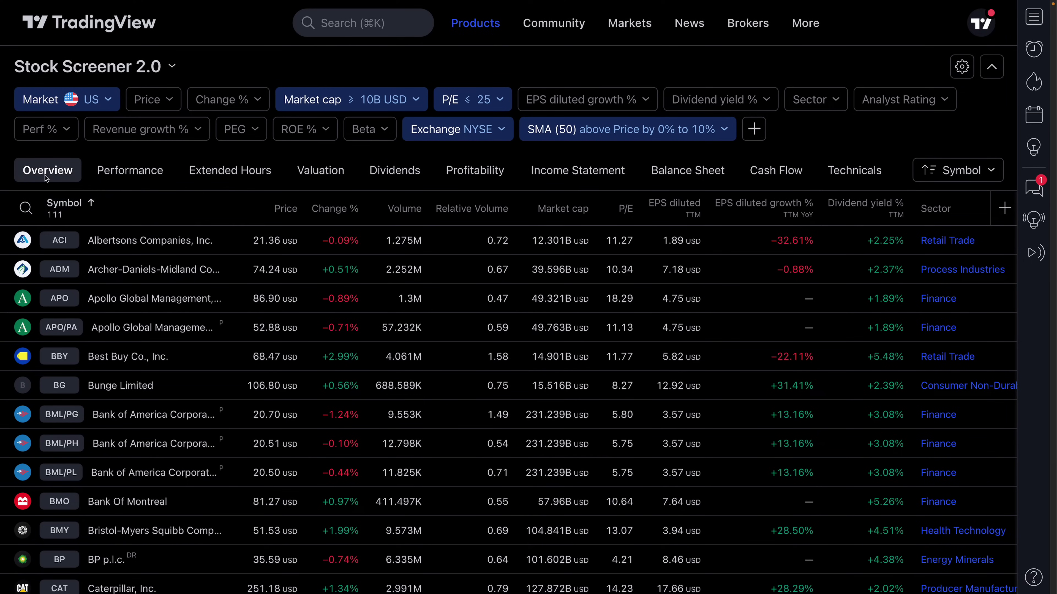
Step: Show the performance data of the filtered stocks and sort them by year-to-date performance in descending order
click(123, 173)
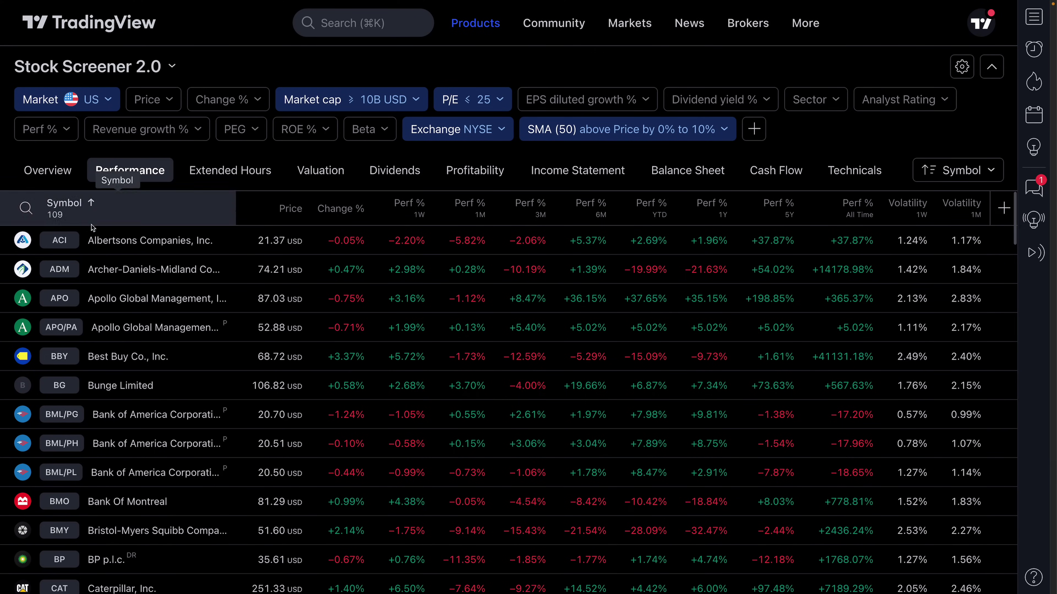
click(660, 209)
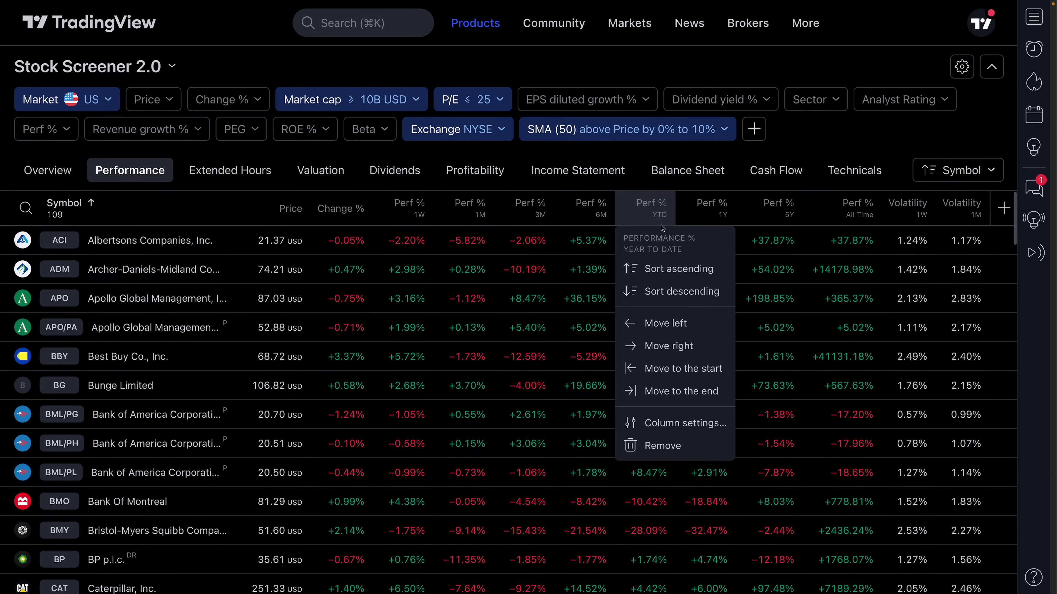
click(667, 291)
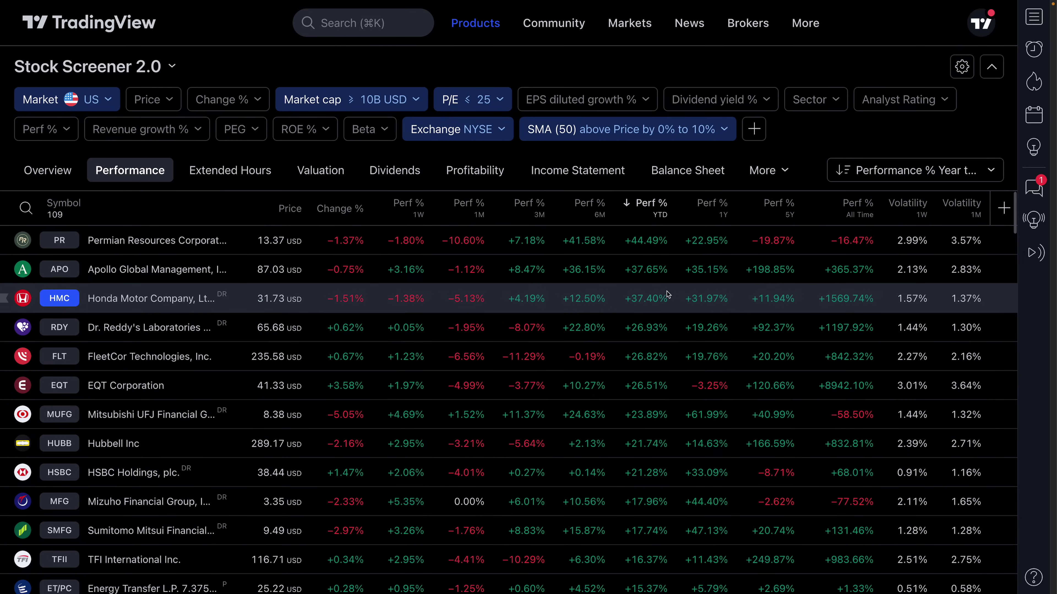
Step: Check the column settings of the year-to-date performance column and leave them unchanged
click(635, 210)
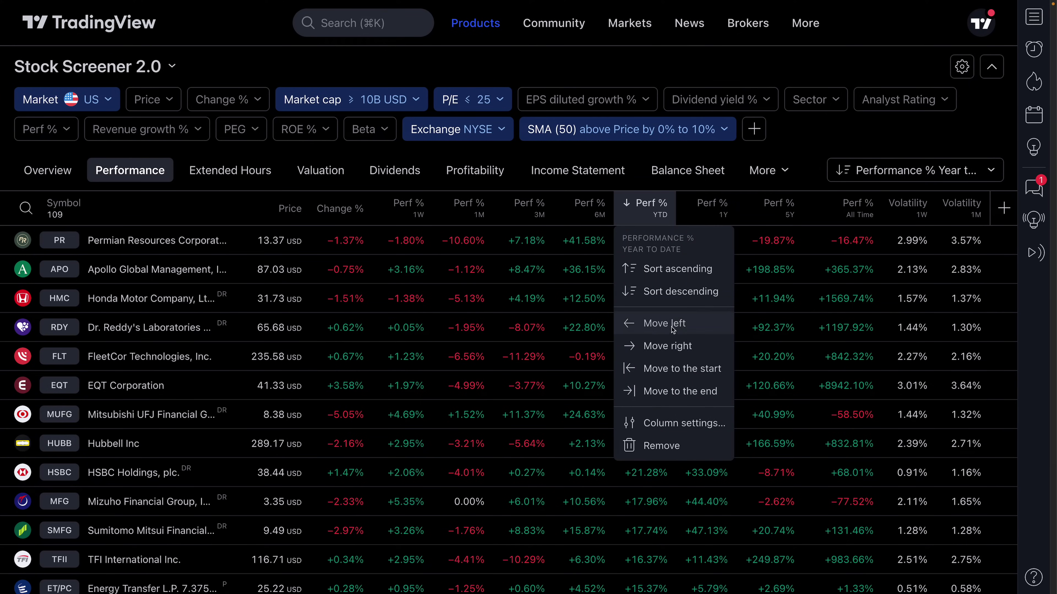
click(664, 426)
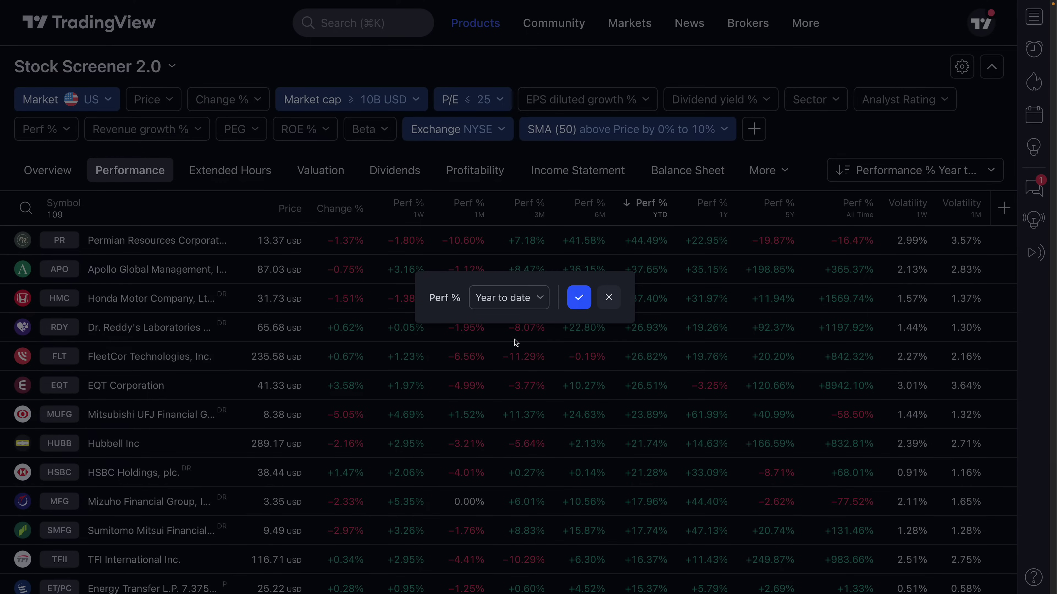
click(610, 298)
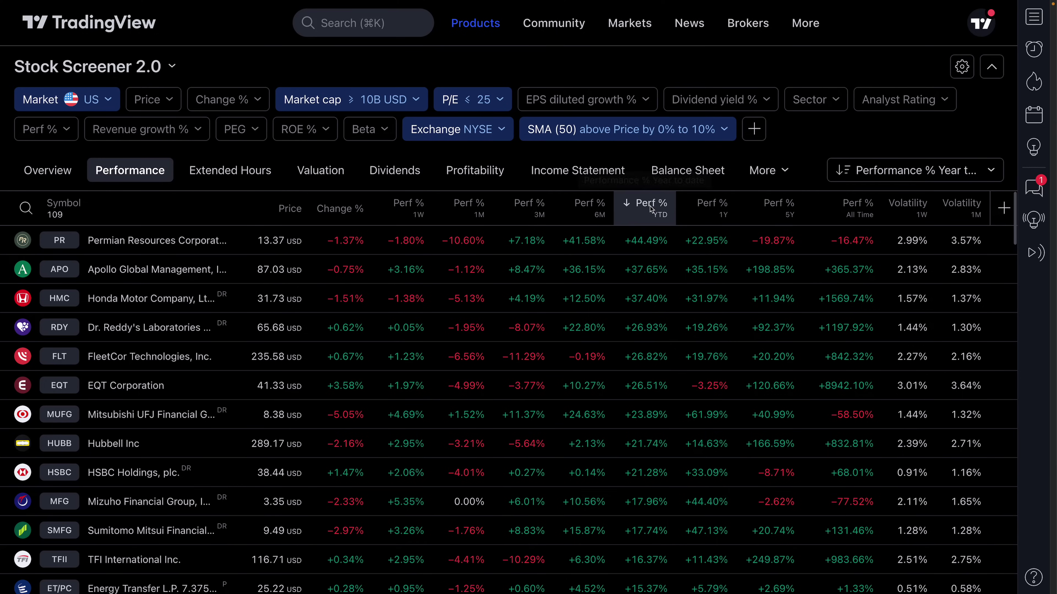
Step: Move the year-to-date performance column directly after the Change % column
mouse_move(652, 208)
mouse_down()
mouse_move(414, 207)
mouse_move(648, 206)
mouse_up()
drag(643, 210, 358, 210)
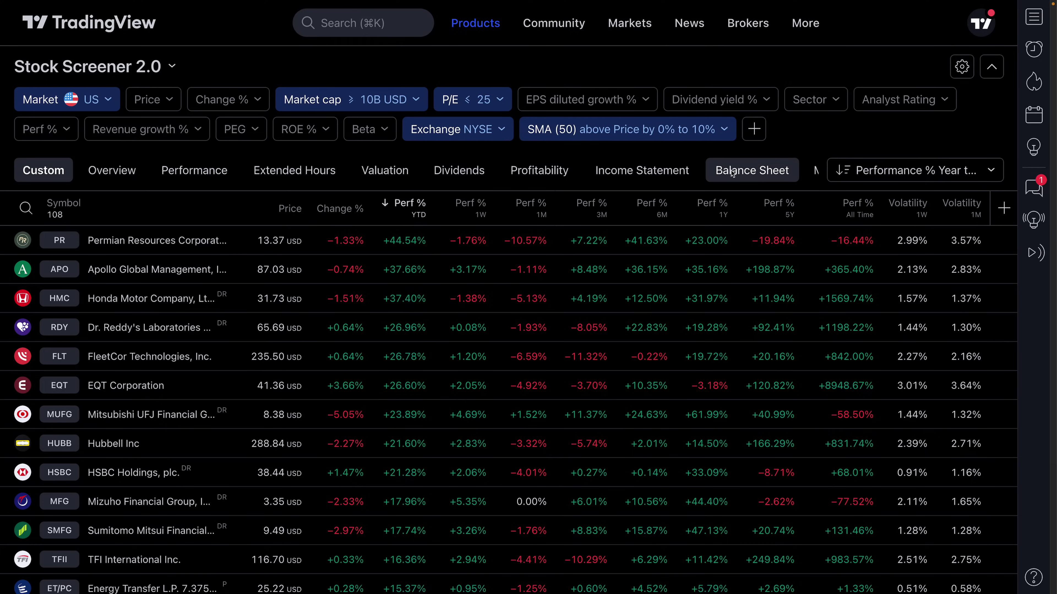
Step: View the income statement and balance sheet data of the filtered stocks, and return to the custom column set
click(669, 174)
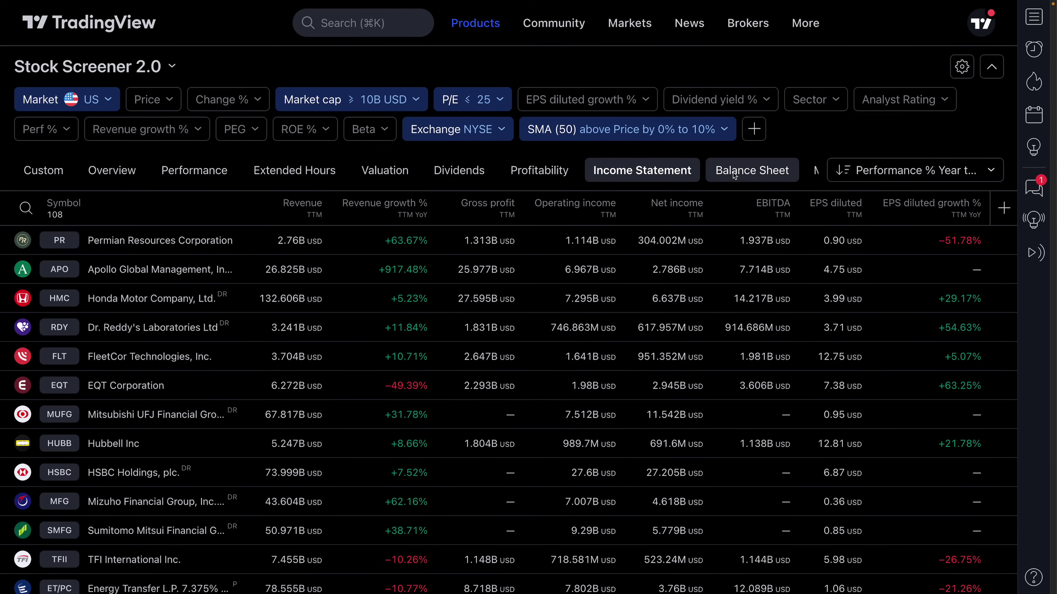
click(755, 174)
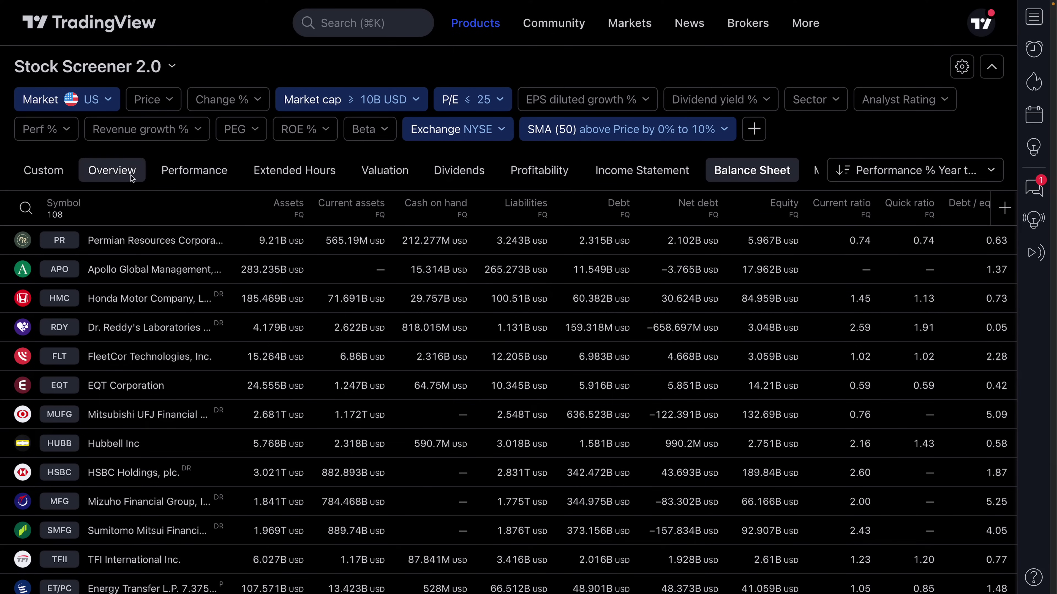
click(66, 172)
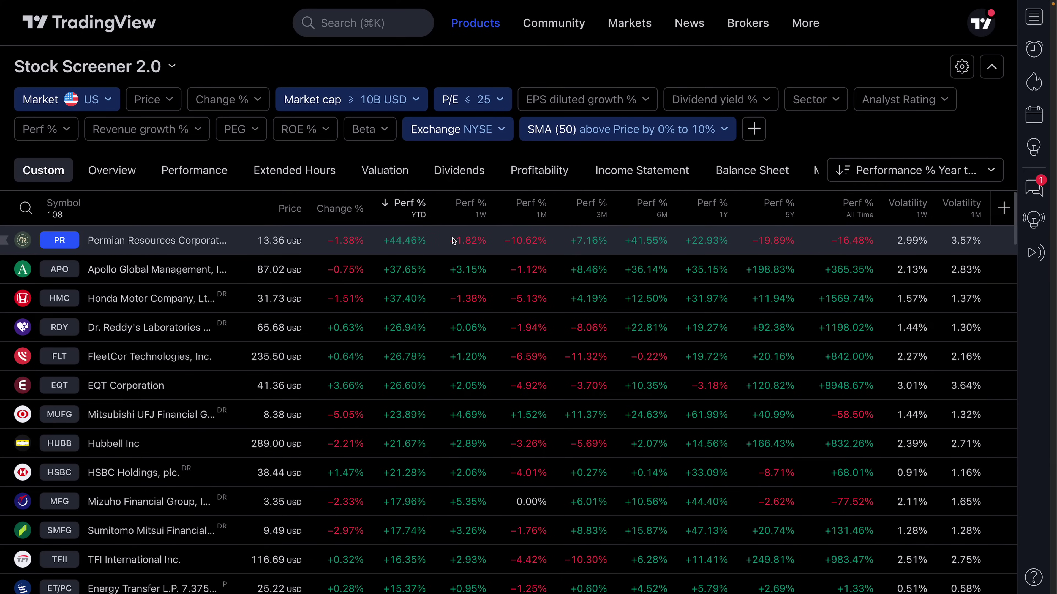
Step: Remove the 1-week, 1-month, 3-month and 6-month performance columns from the custom column set
click(473, 206)
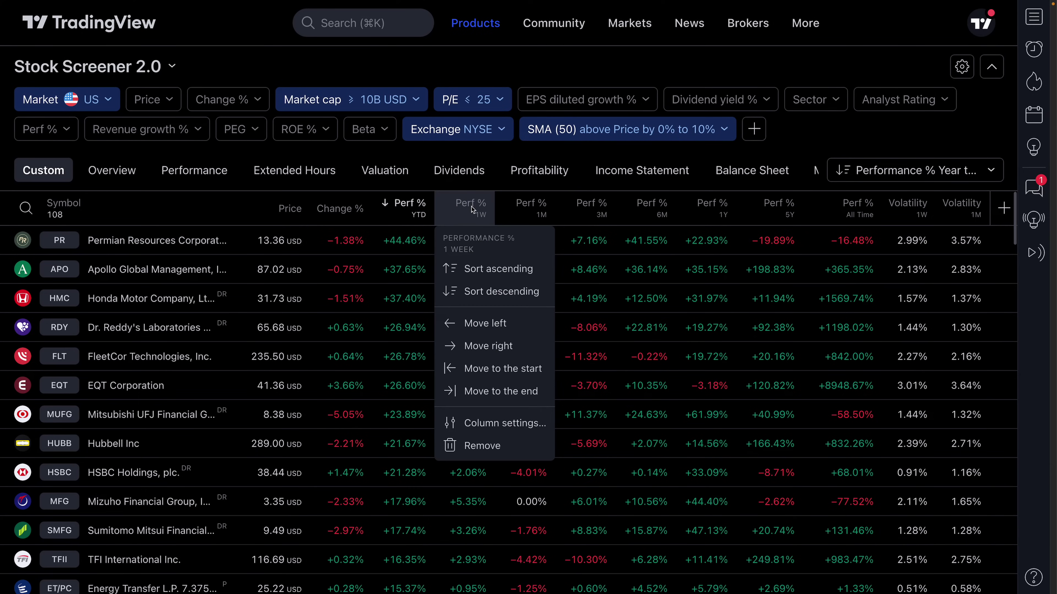
click(488, 446)
click(501, 210)
click(532, 443)
click(543, 216)
click(543, 445)
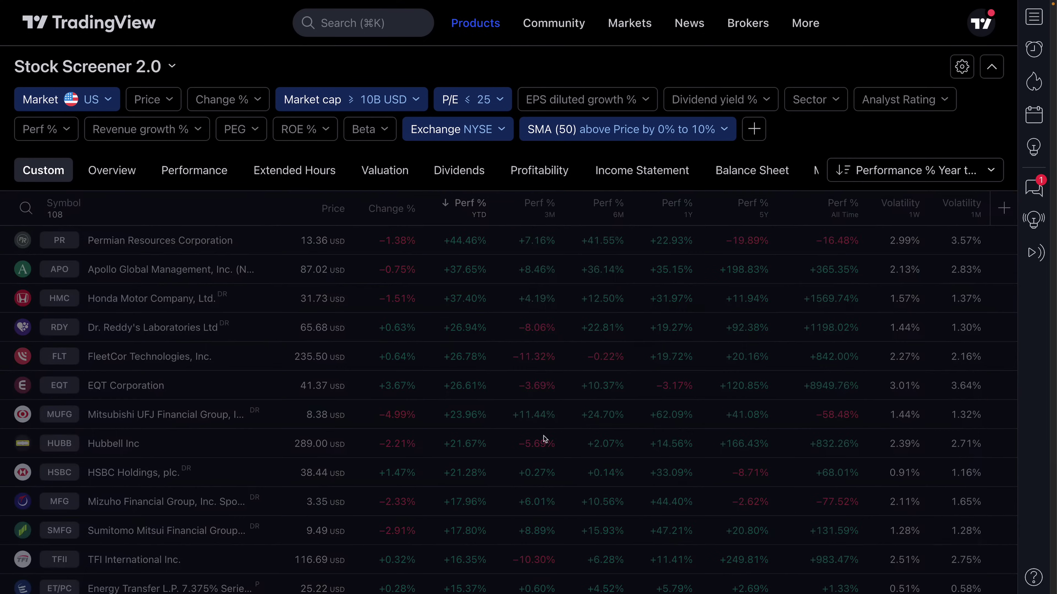
click(581, 210)
click(581, 446)
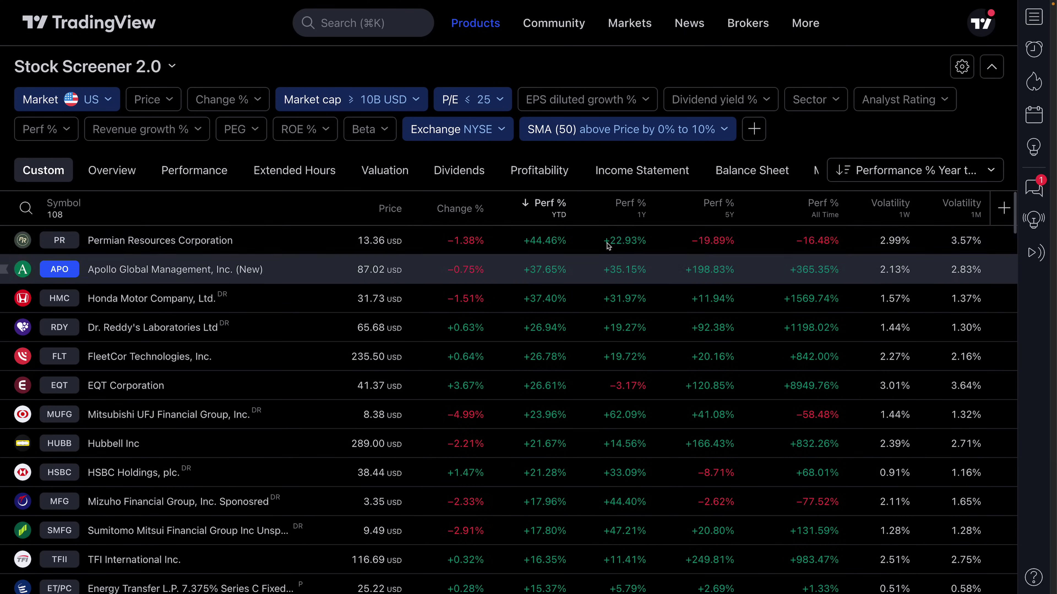
Step: Remove the 1-year, 5-year and all-time performance columns from the table
click(603, 214)
click(632, 446)
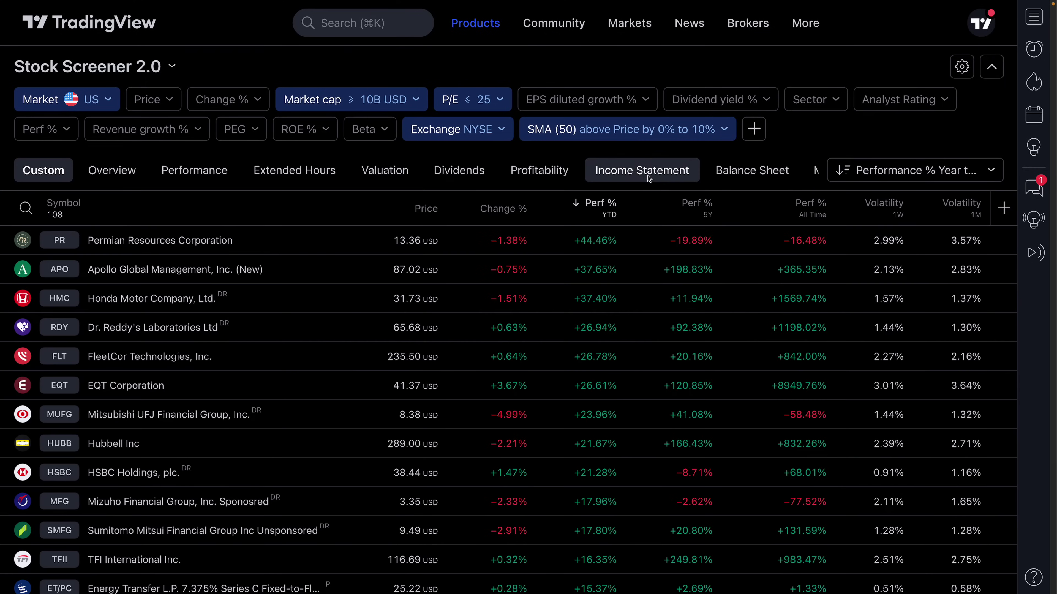
click(681, 214)
click(684, 445)
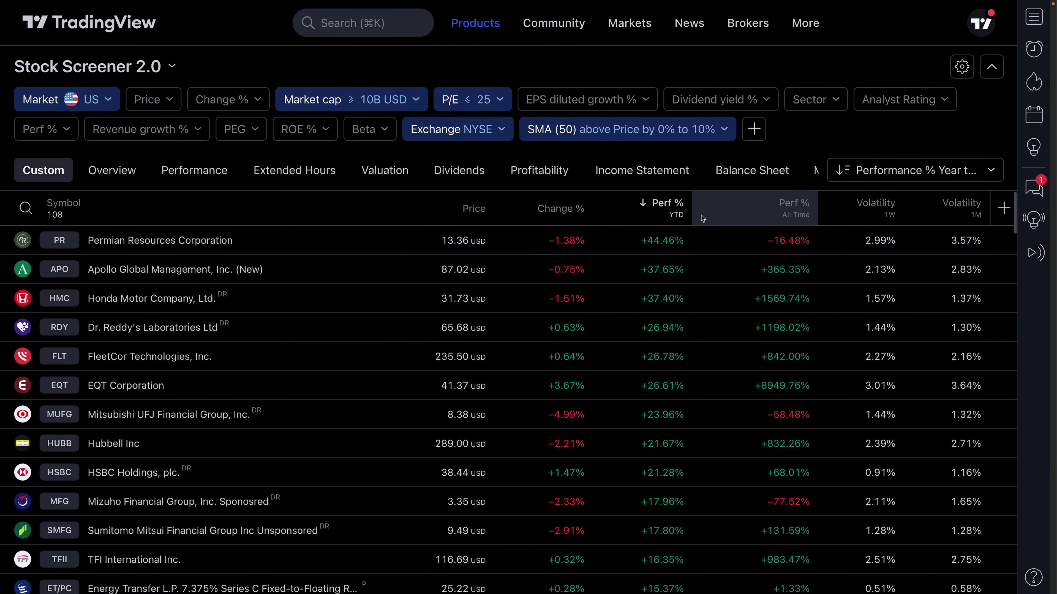
click(758, 210)
click(734, 445)
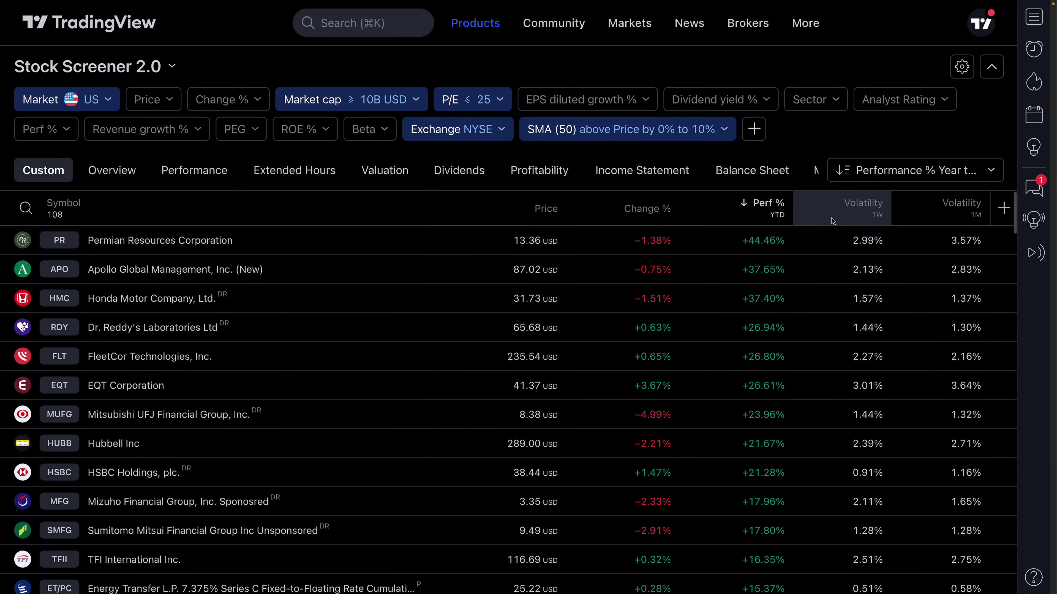
Step: Remove the 1-week and 1-month volatility columns and the Change % column from the table
click(818, 209)
click(860, 431)
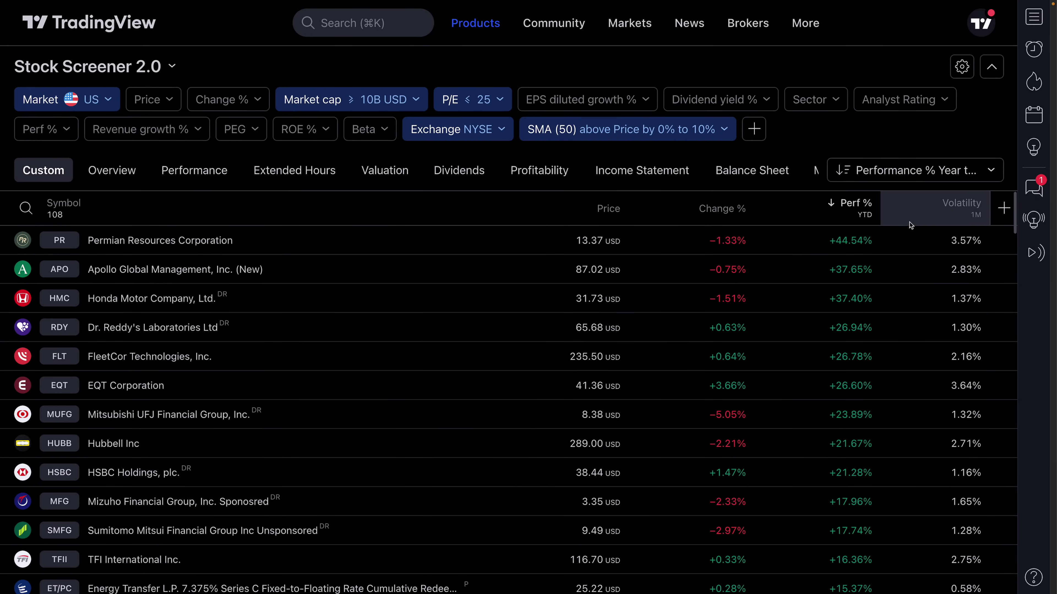
click(915, 214)
click(944, 388)
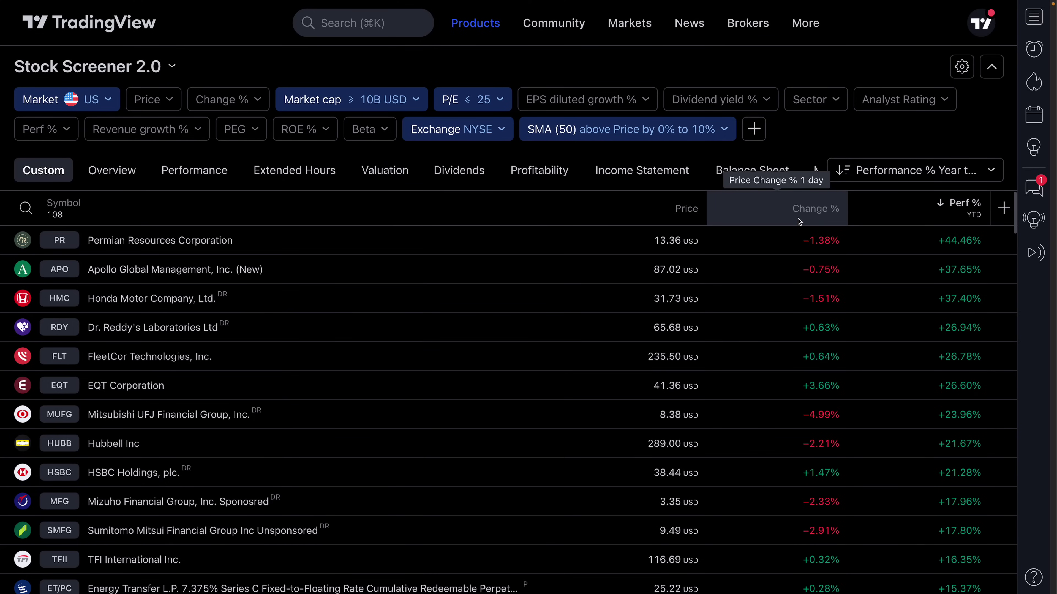
click(816, 213)
click(755, 442)
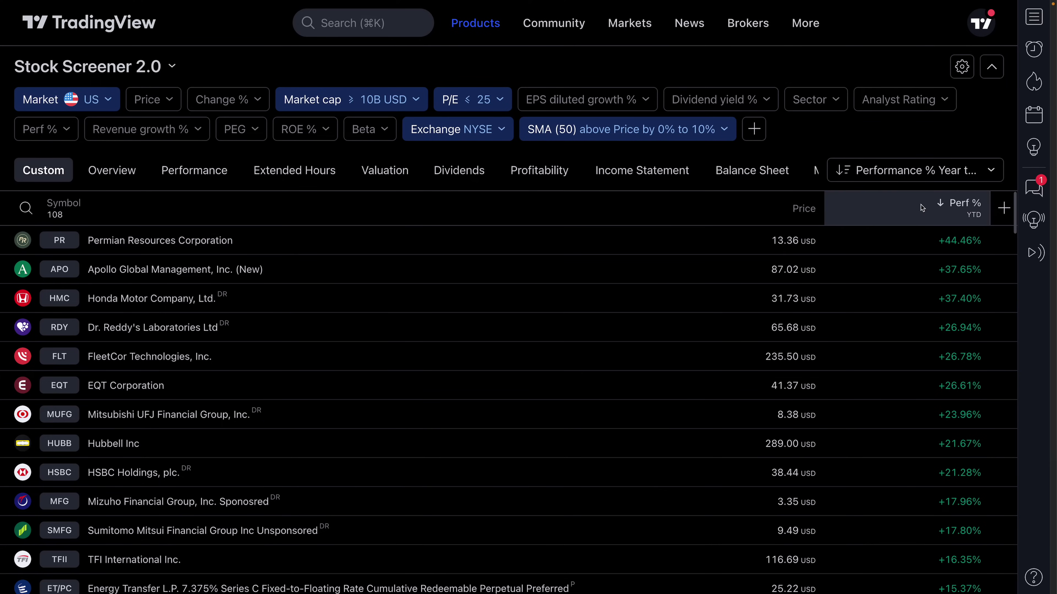
Step: Search the columns for "high" and add a New high column with the All Time range to the custom set
click(1003, 209)
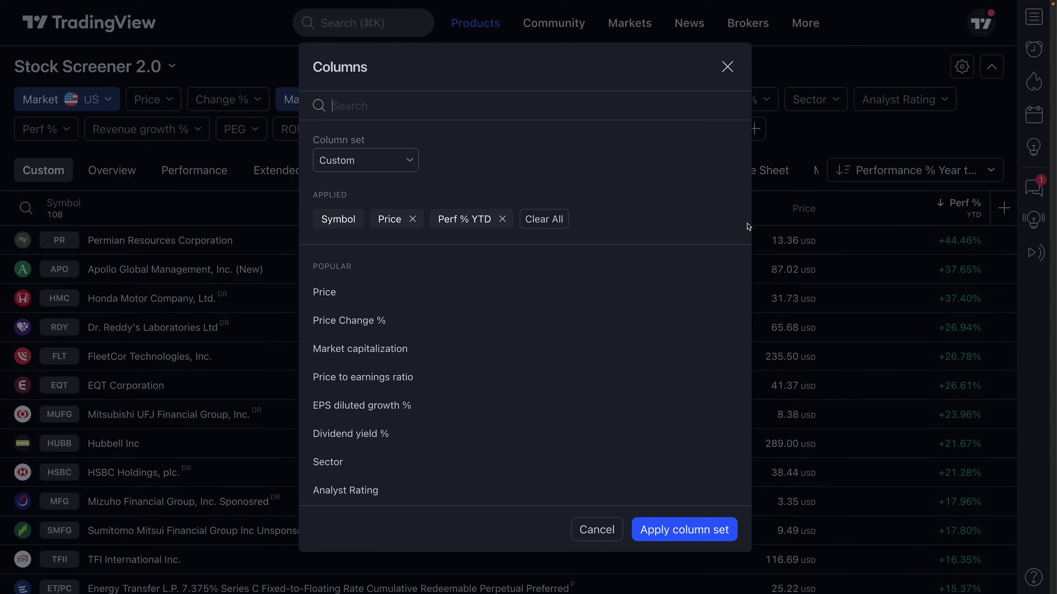
text(high)
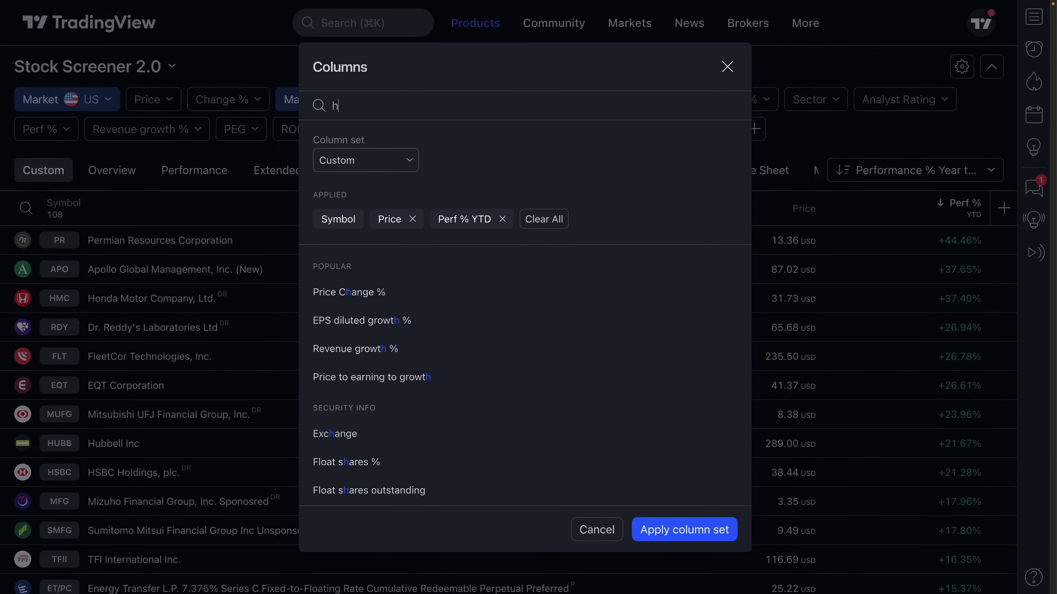
click(455, 324)
click(513, 296)
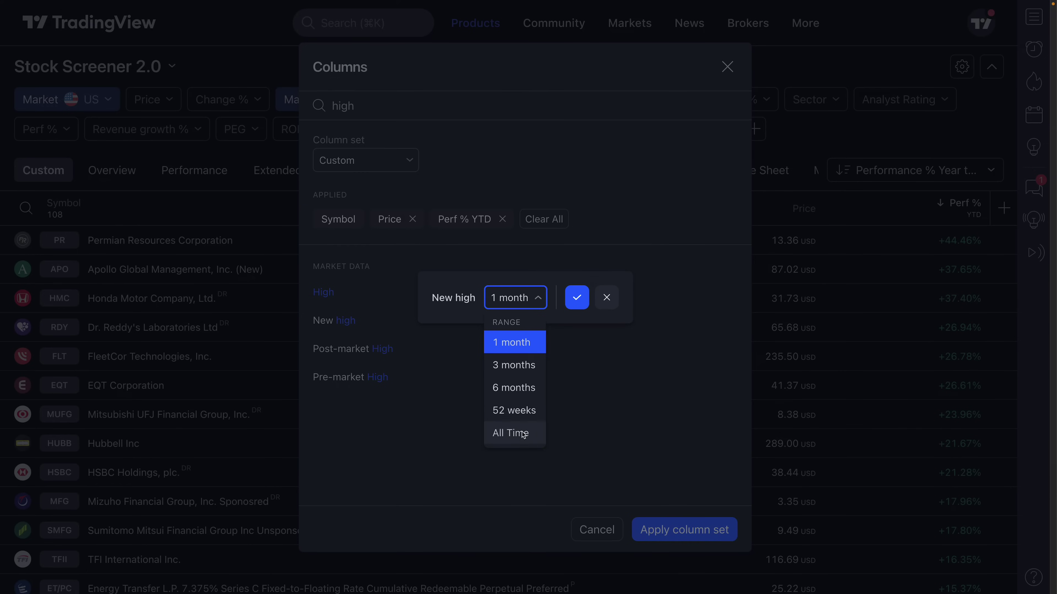
click(512, 431)
click(573, 301)
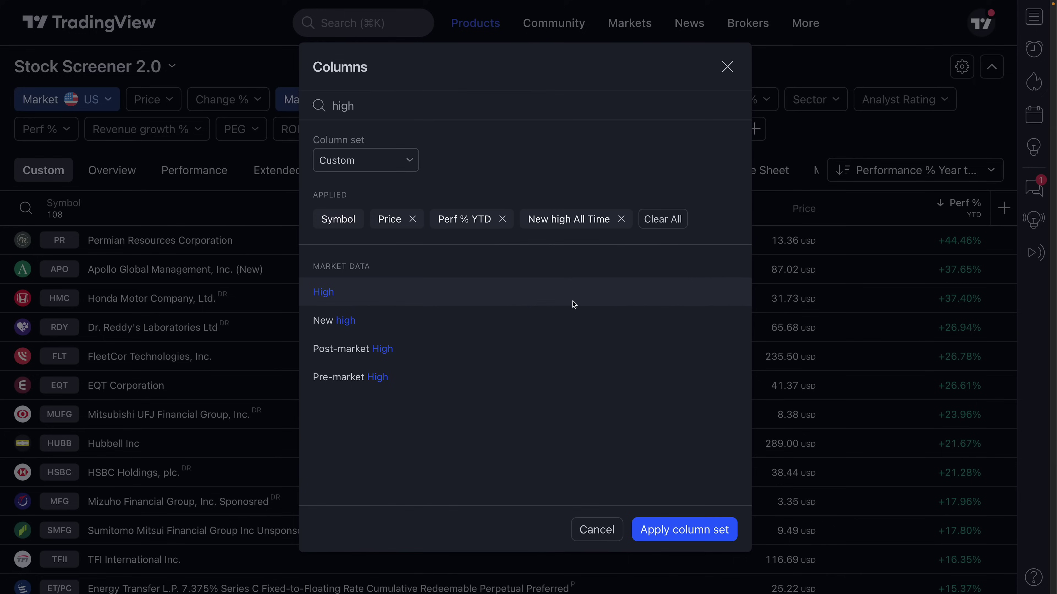
click(716, 530)
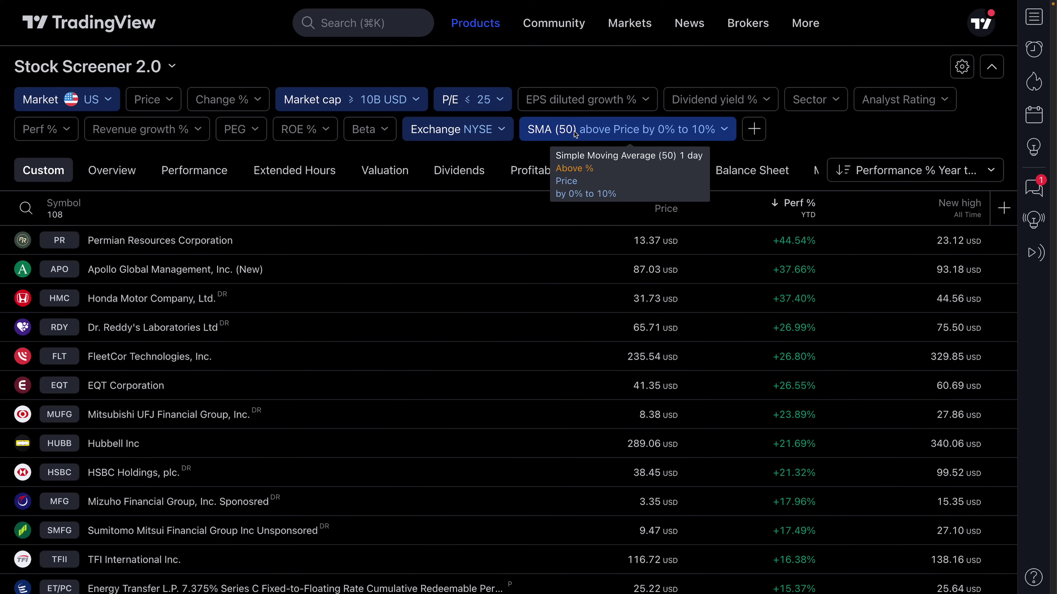
click(700, 274)
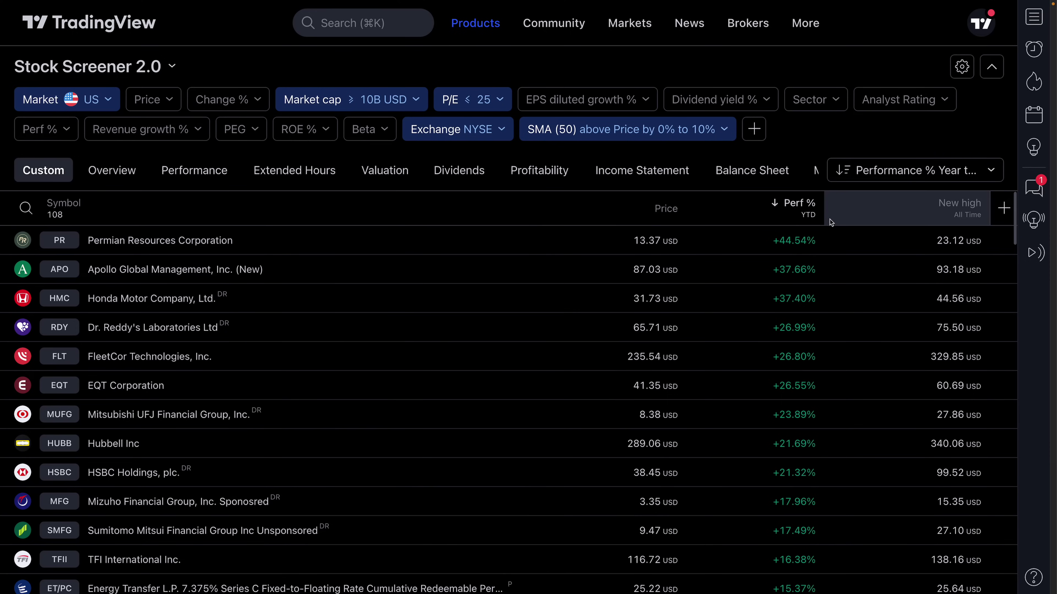
click(791, 323)
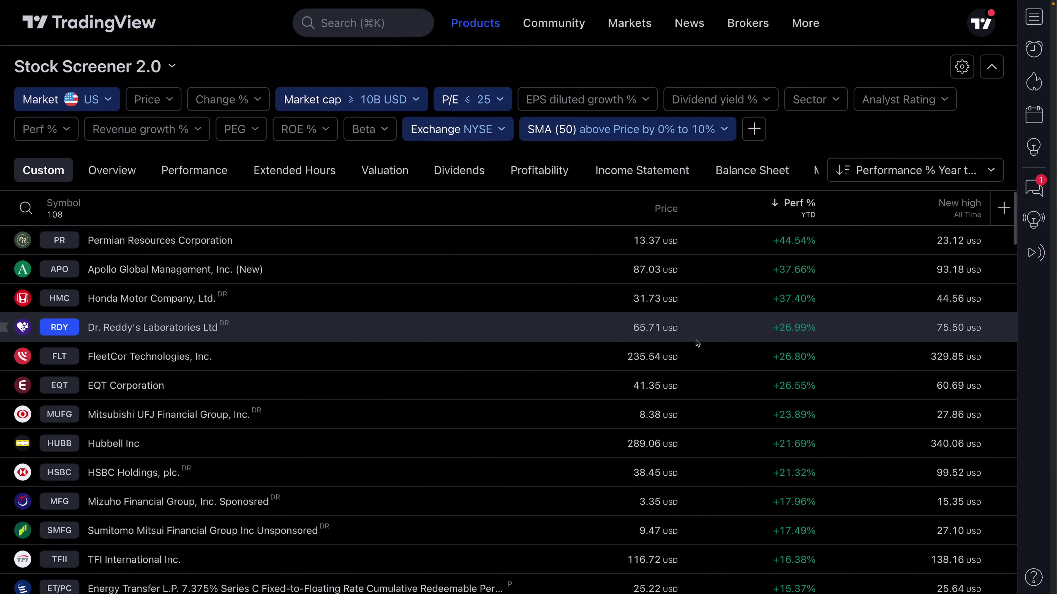
Step: Add a Market cap column after Price and a Net income column with the TTM fiscal period to the custom set
click(1004, 208)
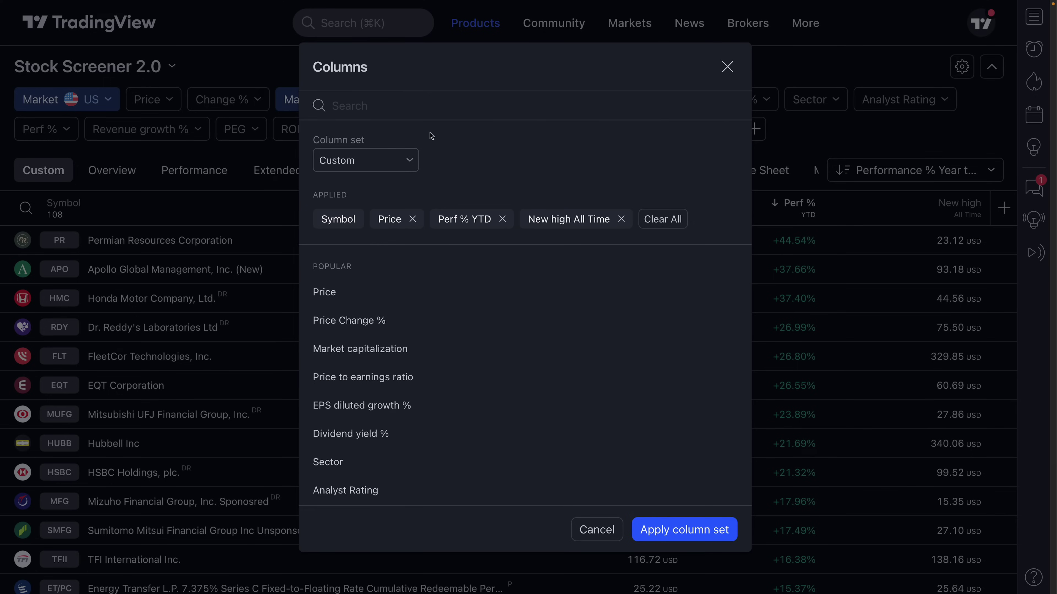
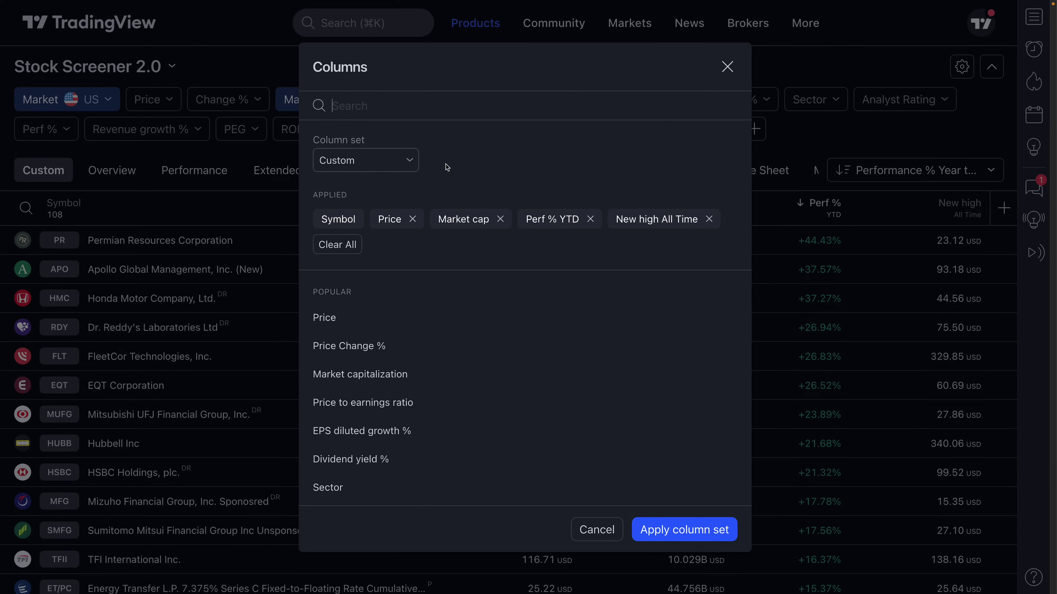
text(net)
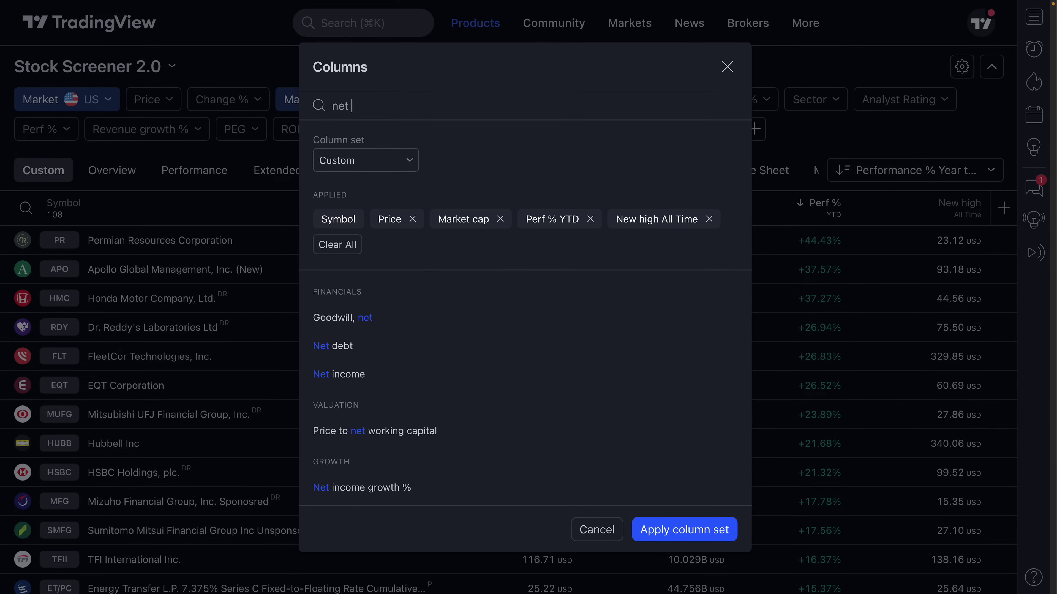
click(353, 374)
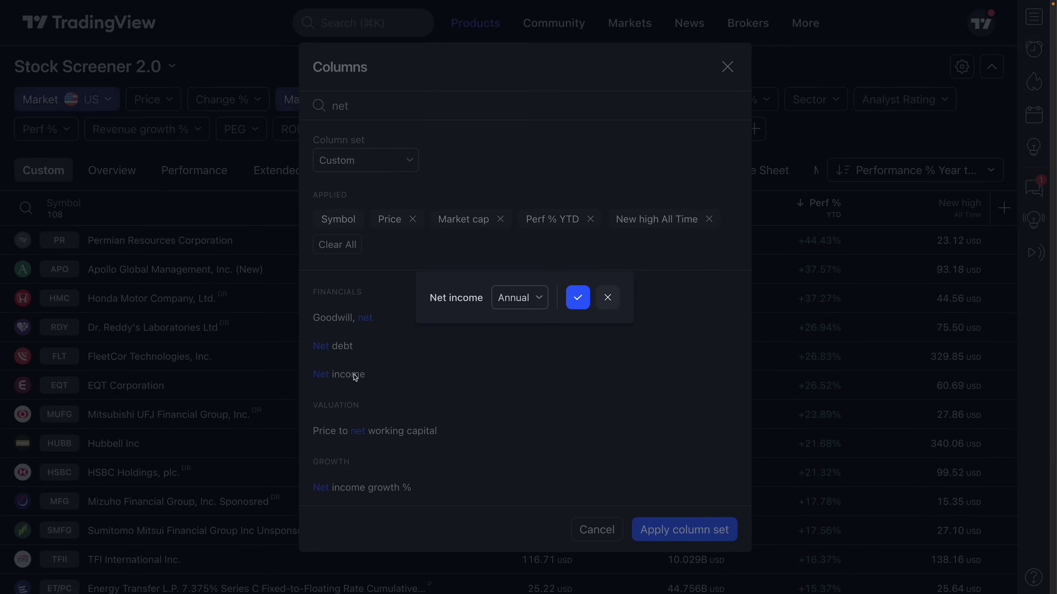
click(540, 298)
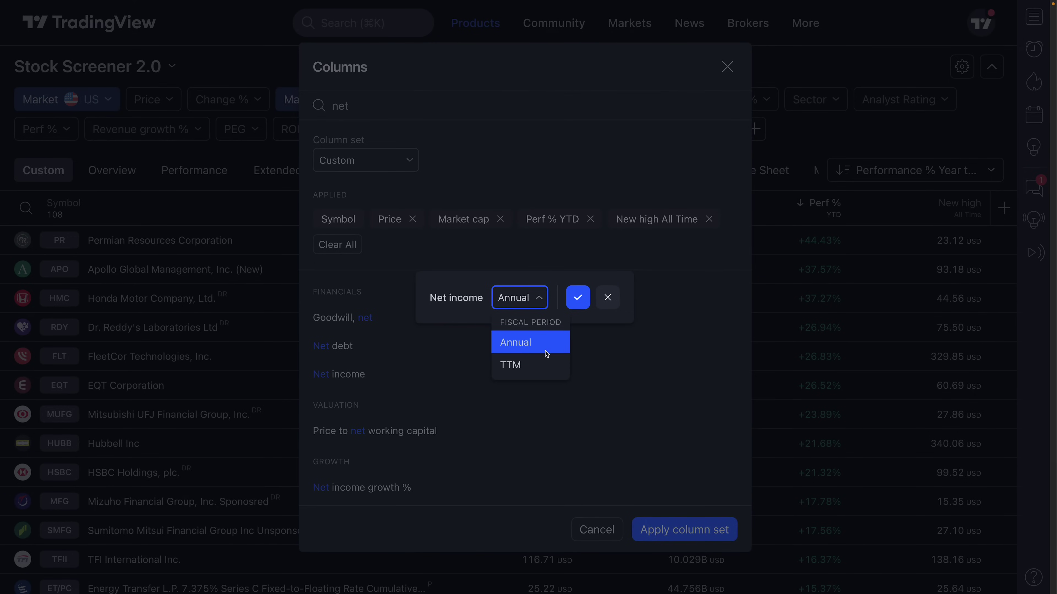
click(548, 363)
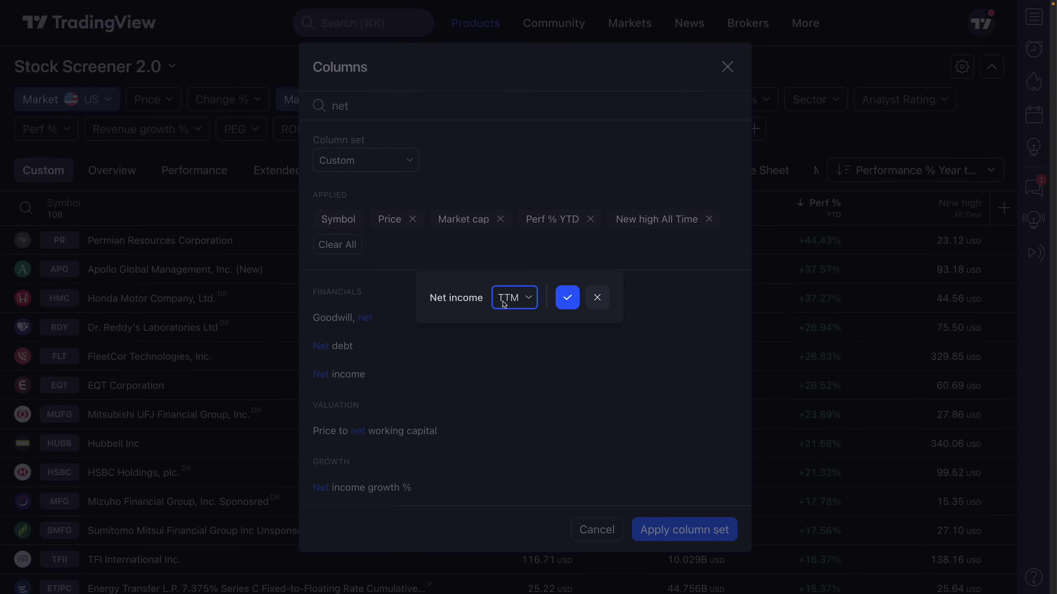
click(564, 304)
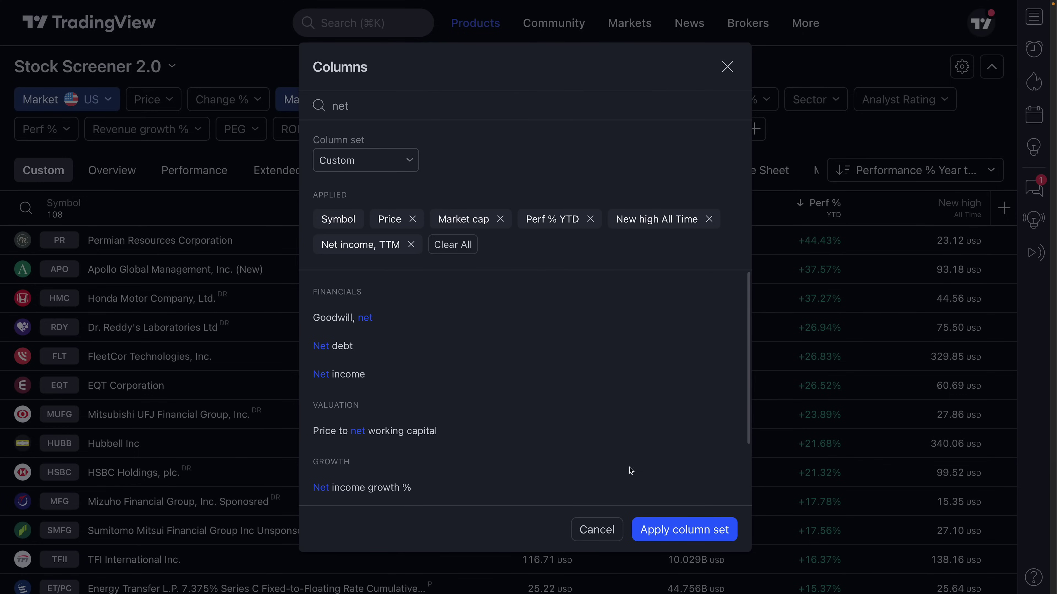
click(659, 532)
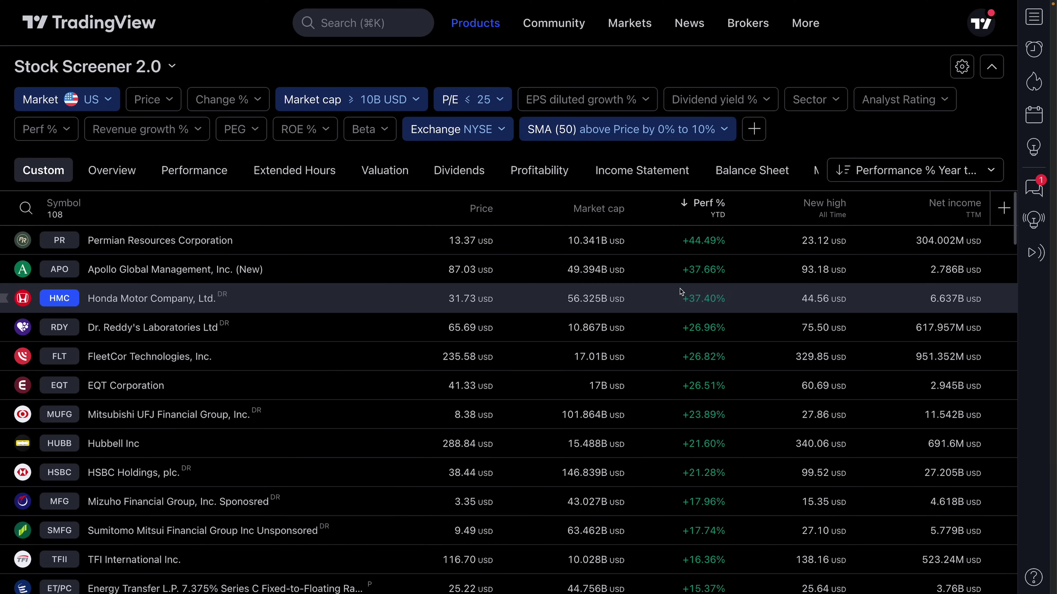
Step: Sort the filtered stocks by market cap in descending order and look through the list
click(602, 214)
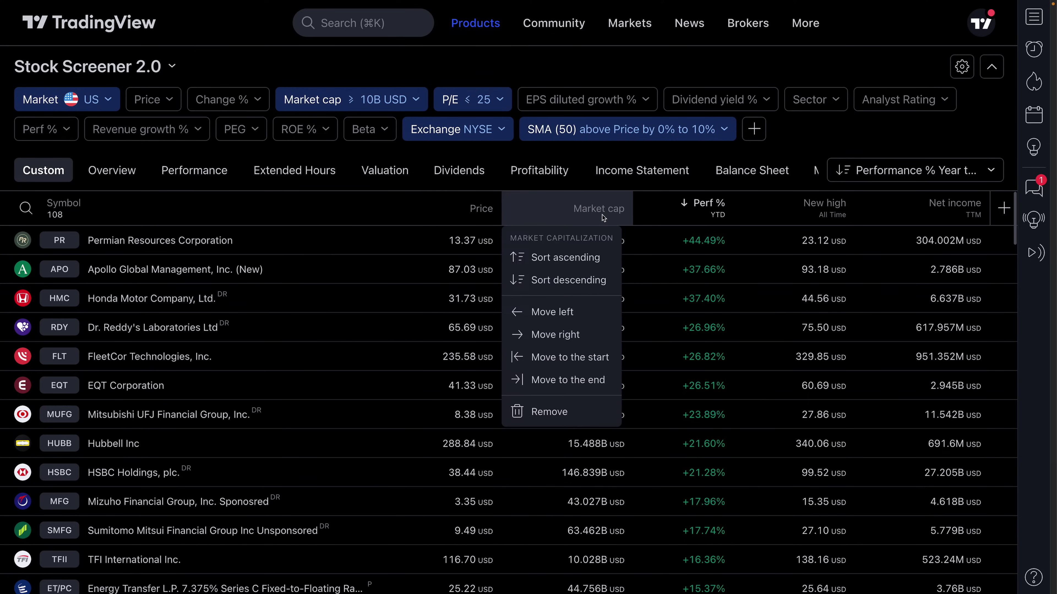
click(599, 279)
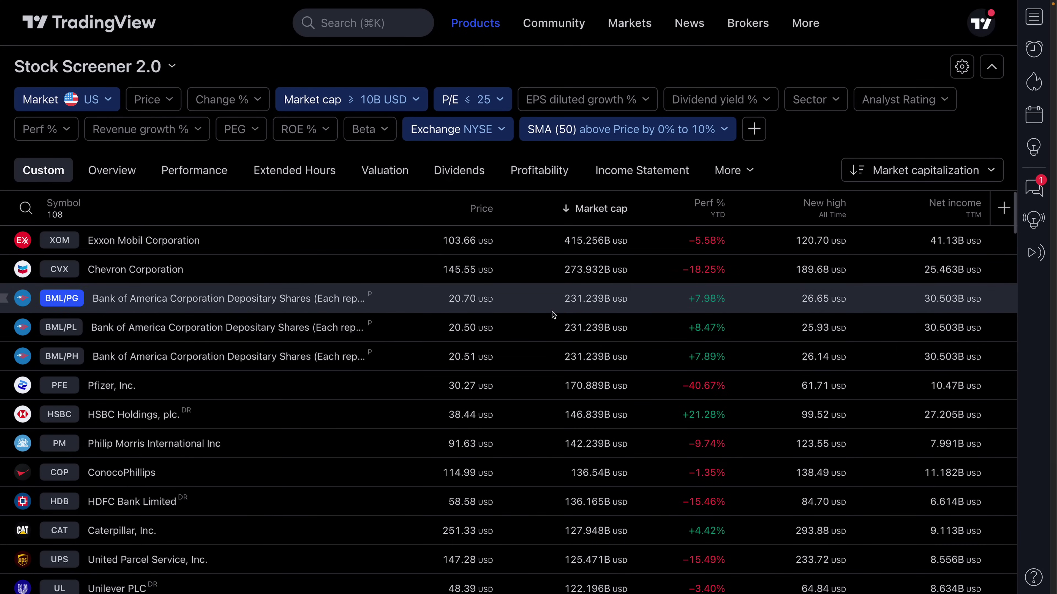
scroll(556, 367, down, 9)
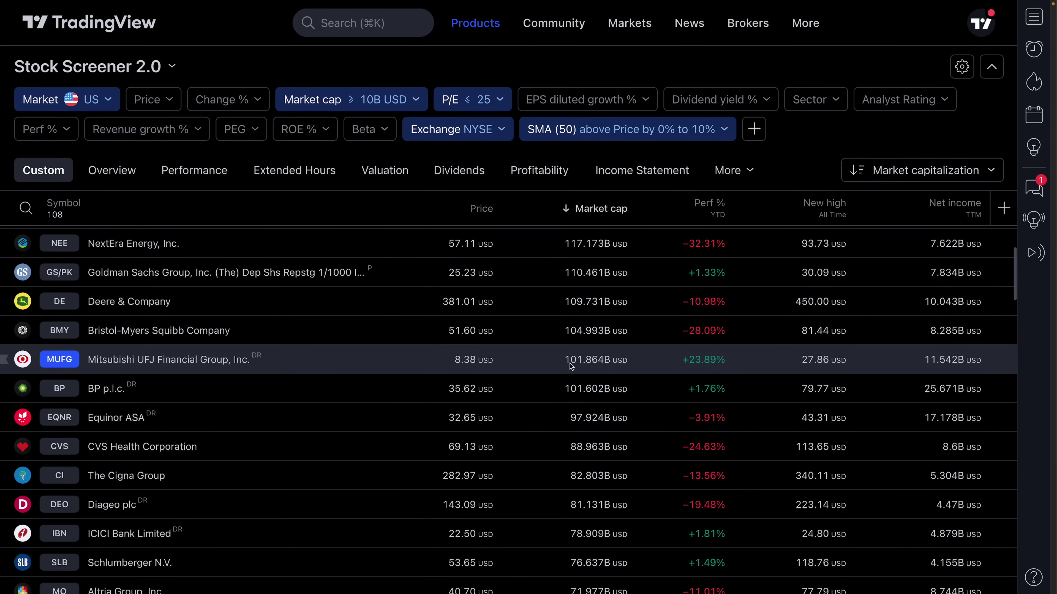
scroll(569, 362, down, 7)
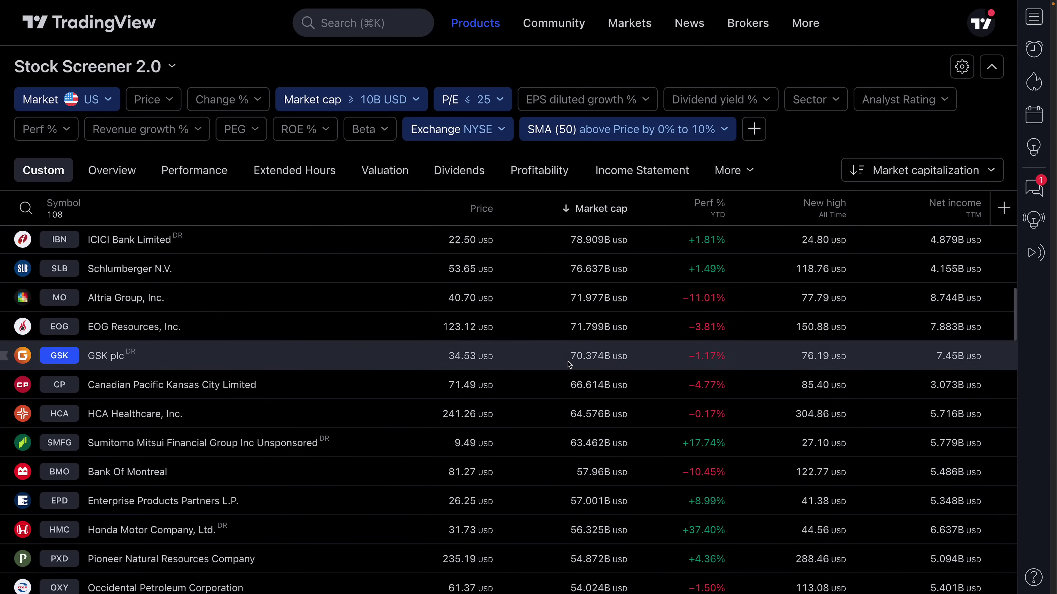
Step: Look through the lower-ranked stocks in the list sorted by market cap
scroll(568, 362, down, 7)
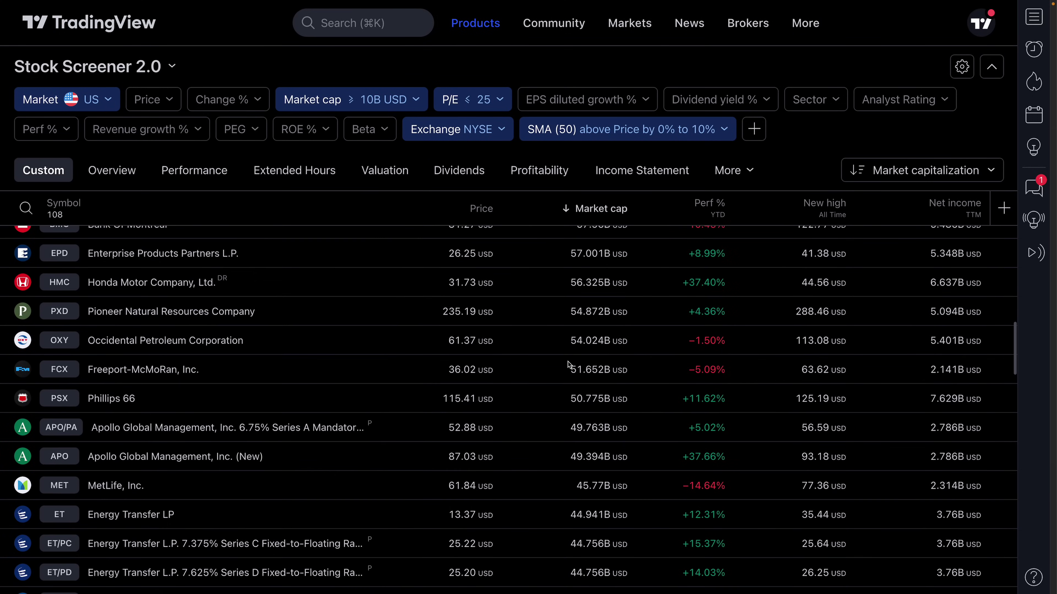
scroll(568, 361, down, 14)
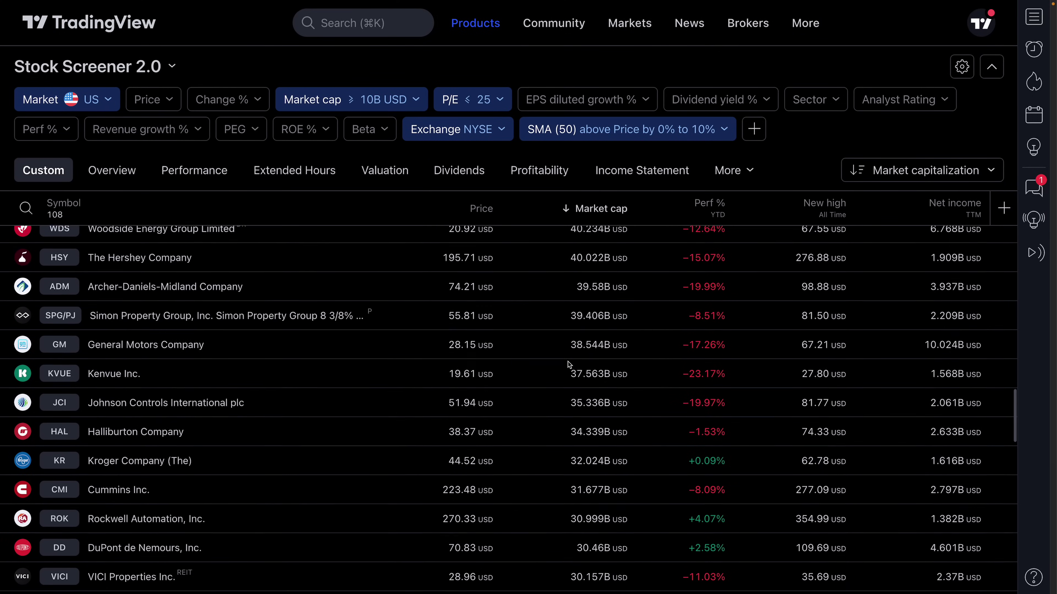
scroll(568, 362, down, 3)
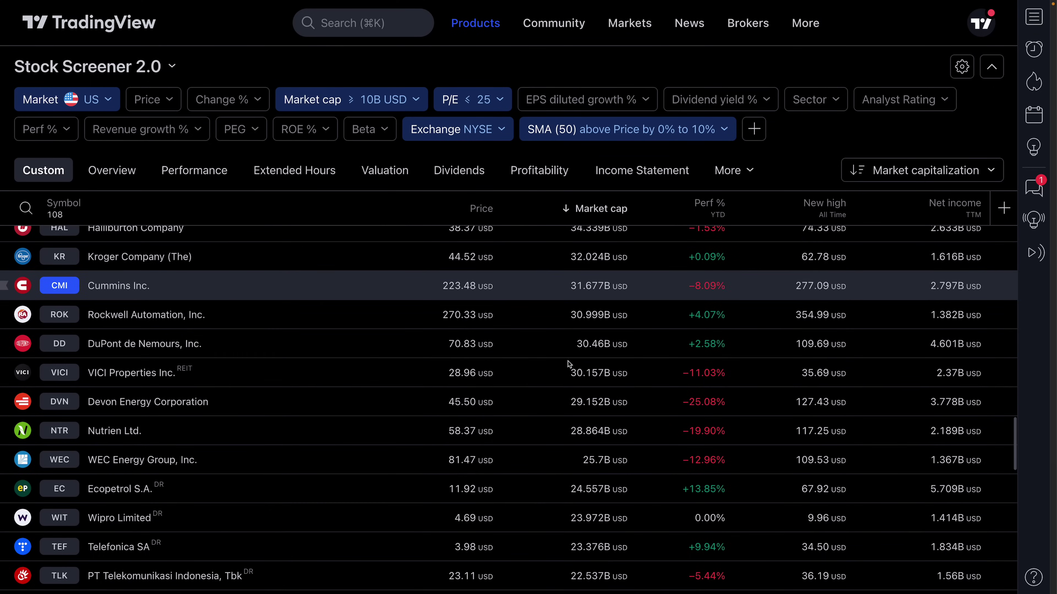
scroll(556, 364, up, 3)
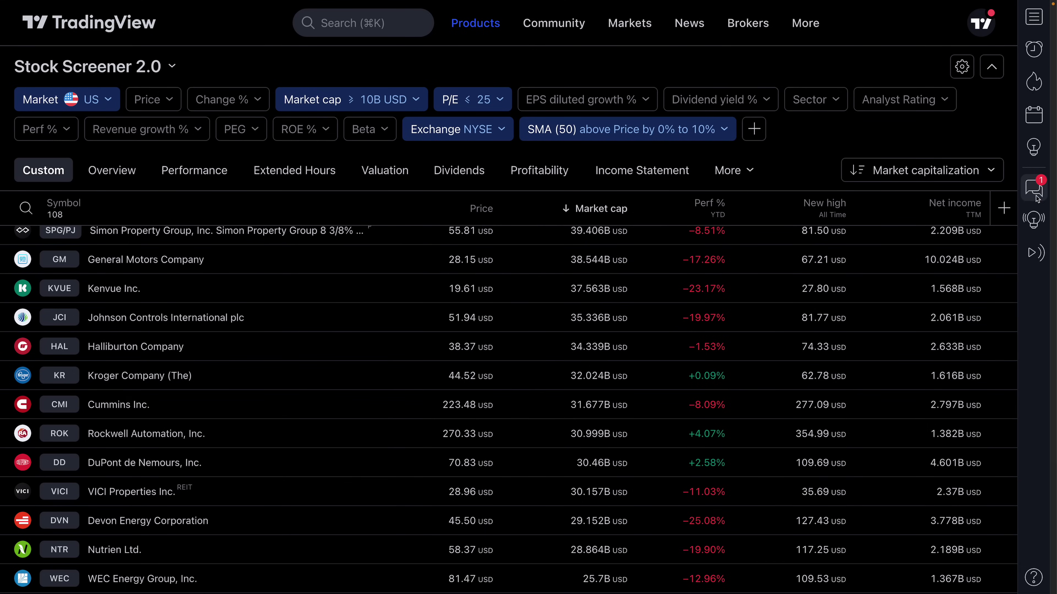
Step: Add a Sector column to the custom column set and apply it to the table
click(1005, 208)
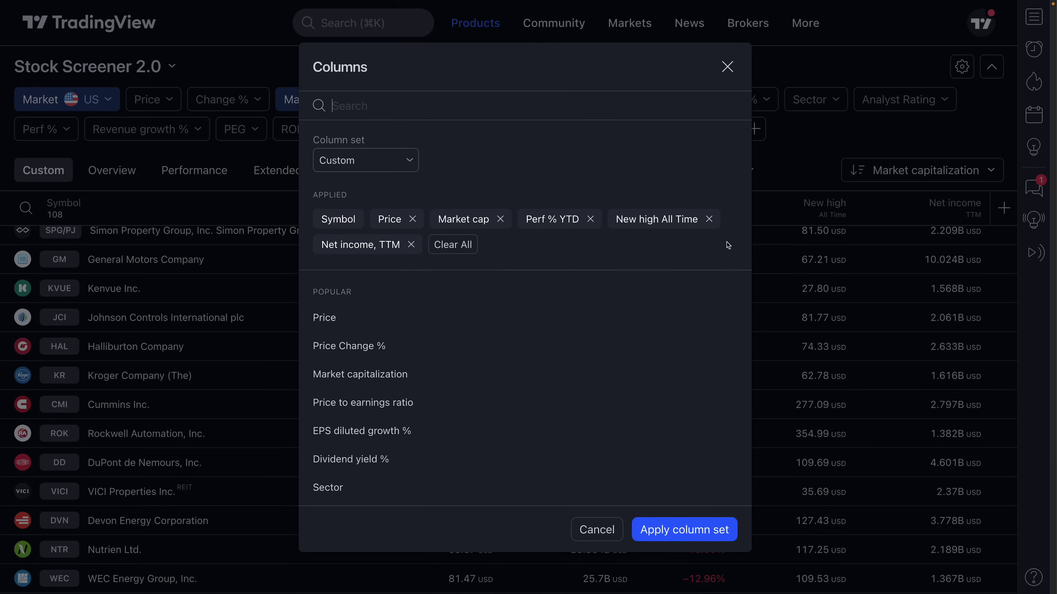
scroll(376, 478, down, 1)
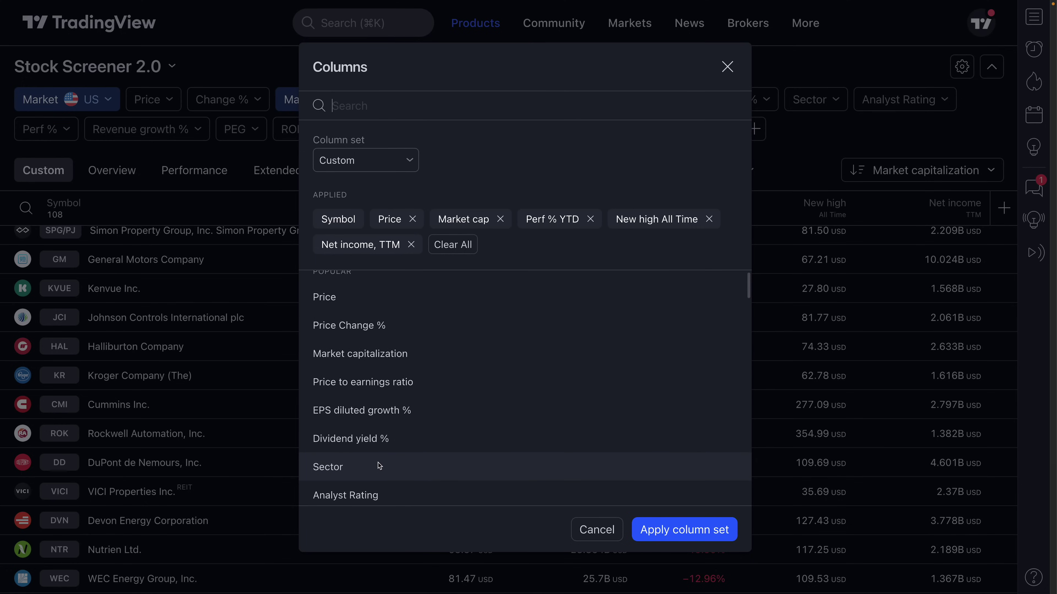
click(380, 466)
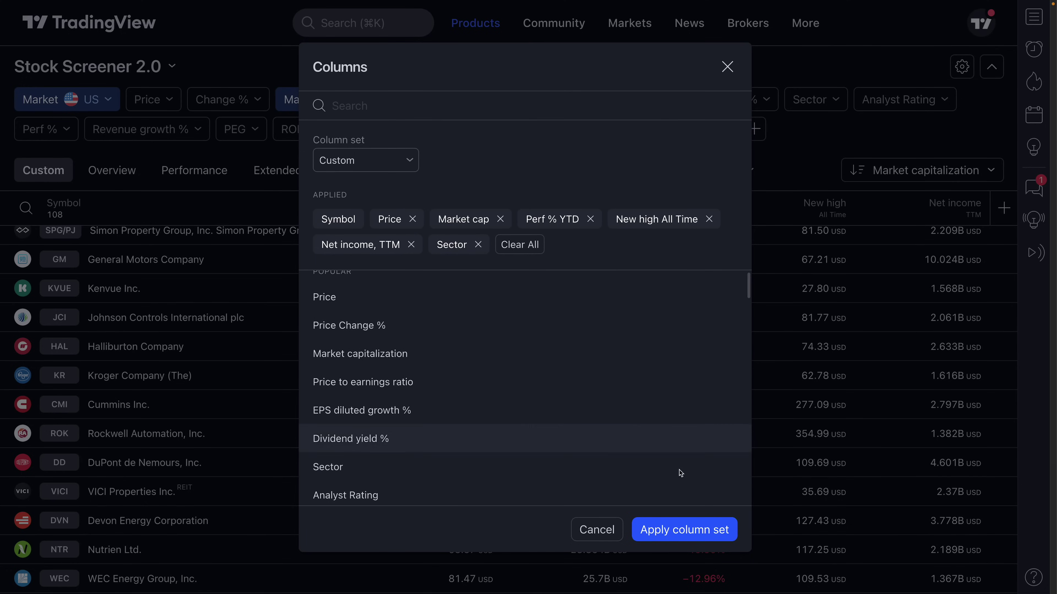
click(684, 529)
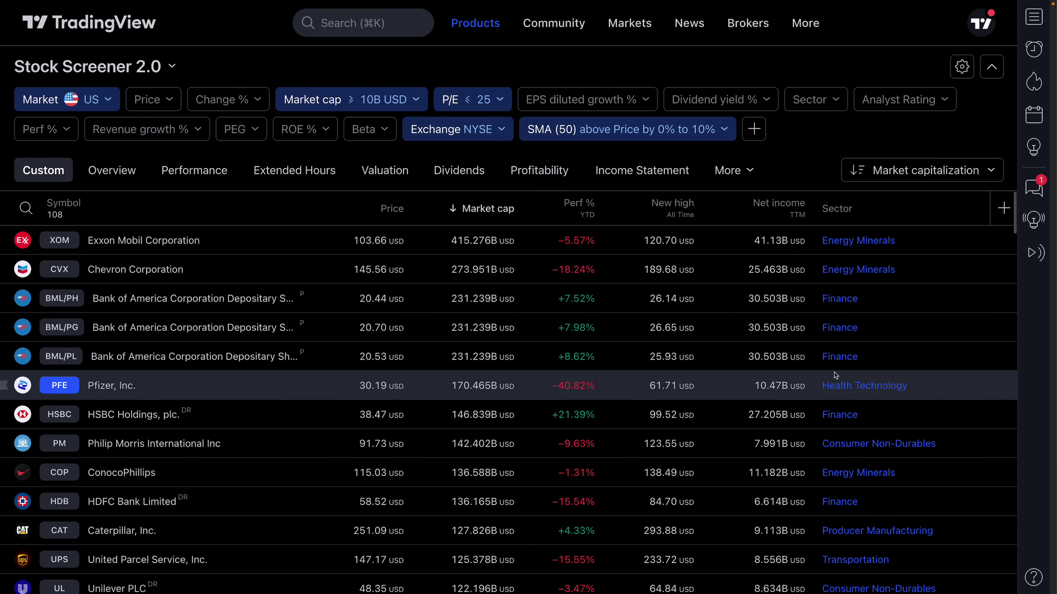
Step: Examine the sectors of the filtered stocks down the market cap ranking
scroll(624, 393, down, 6)
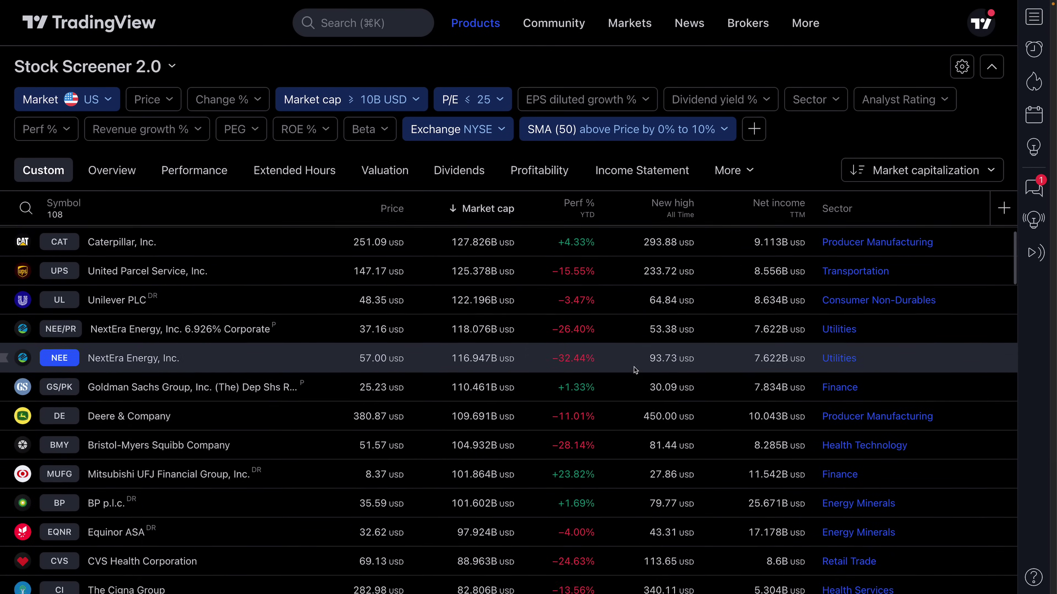
scroll(135, 358, down, 5)
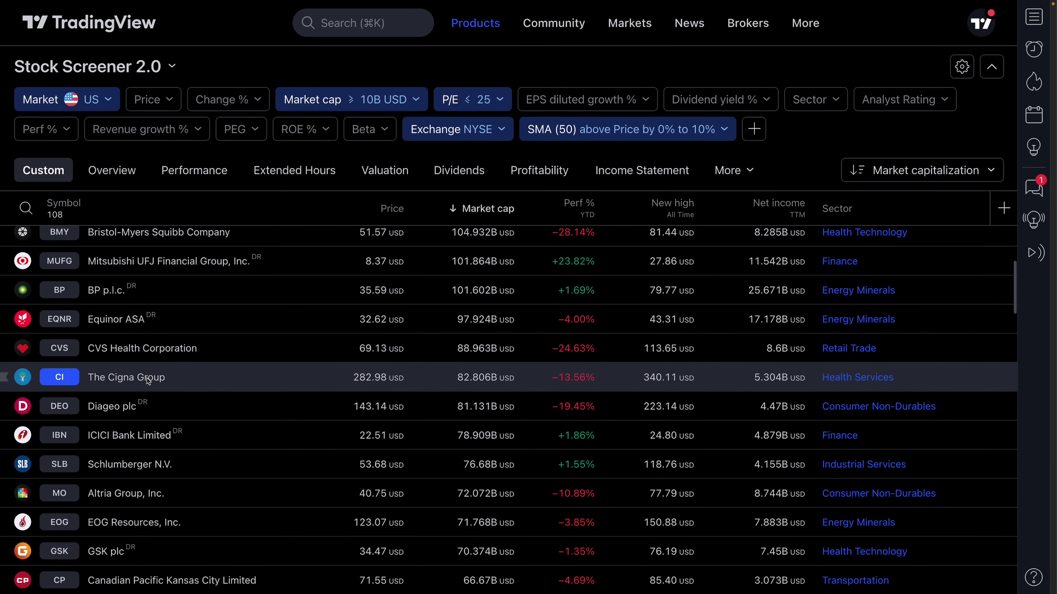
scroll(151, 432, down, 3)
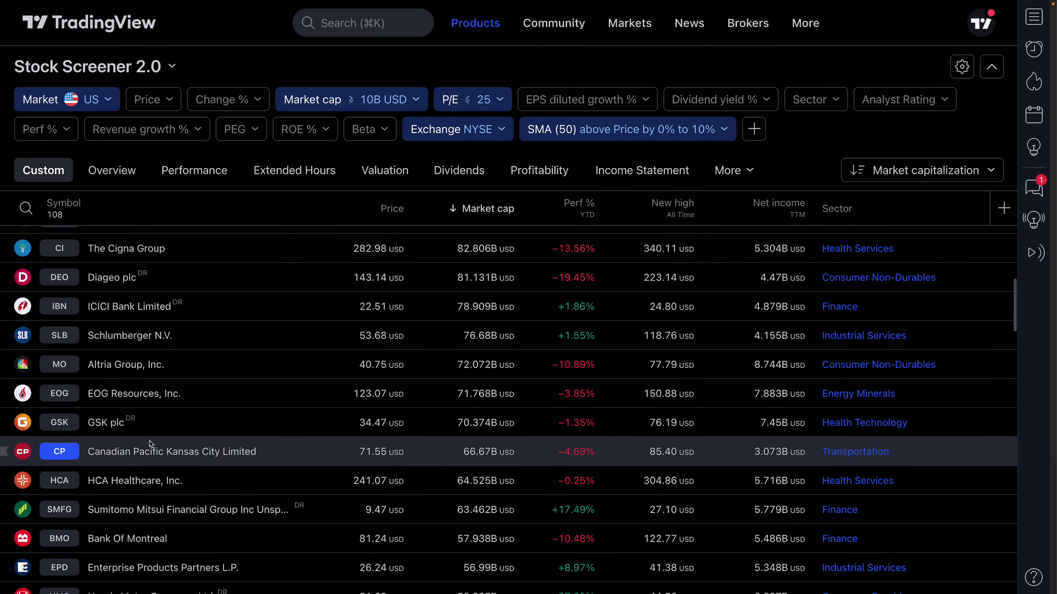
scroll(150, 424, down, 1)
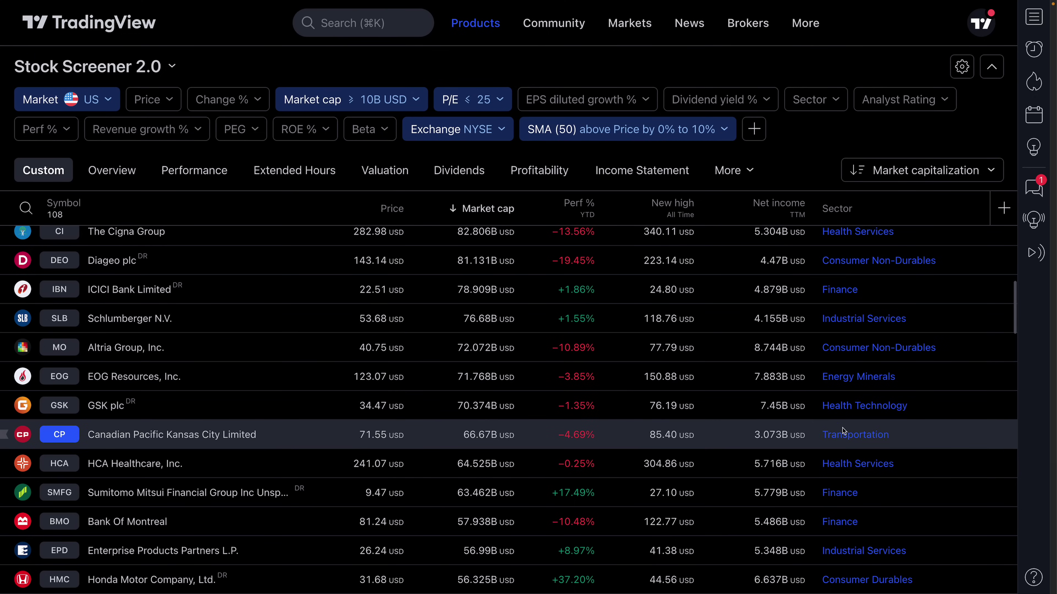
scroll(844, 486, down, 2)
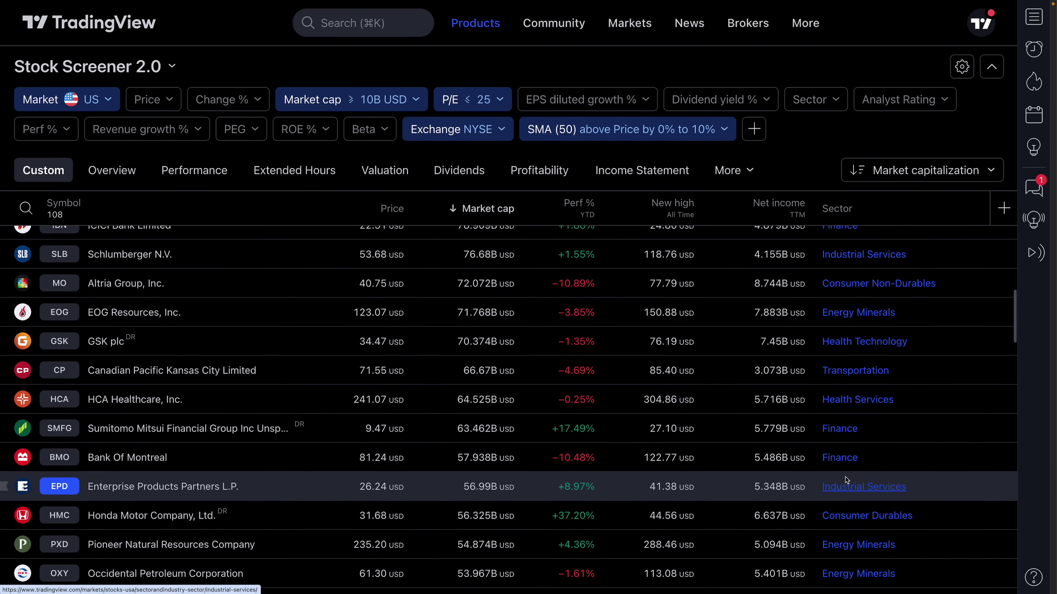
scroll(846, 477, down, 3)
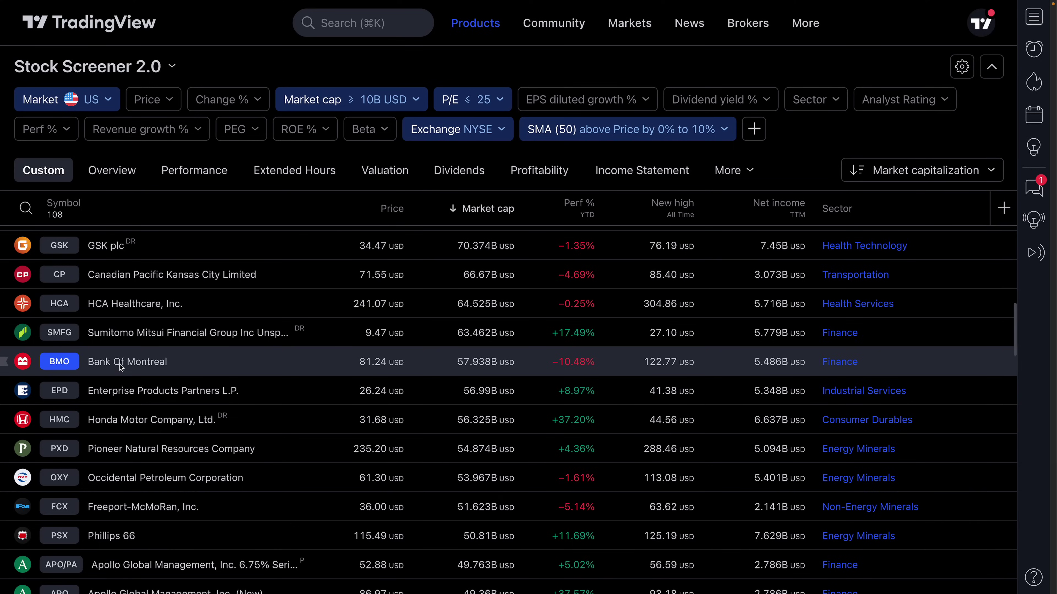
Step: Open the Bank Of Montreal (BMO) page from the results, hide the chats and examine its chart and key stats
click(59, 362)
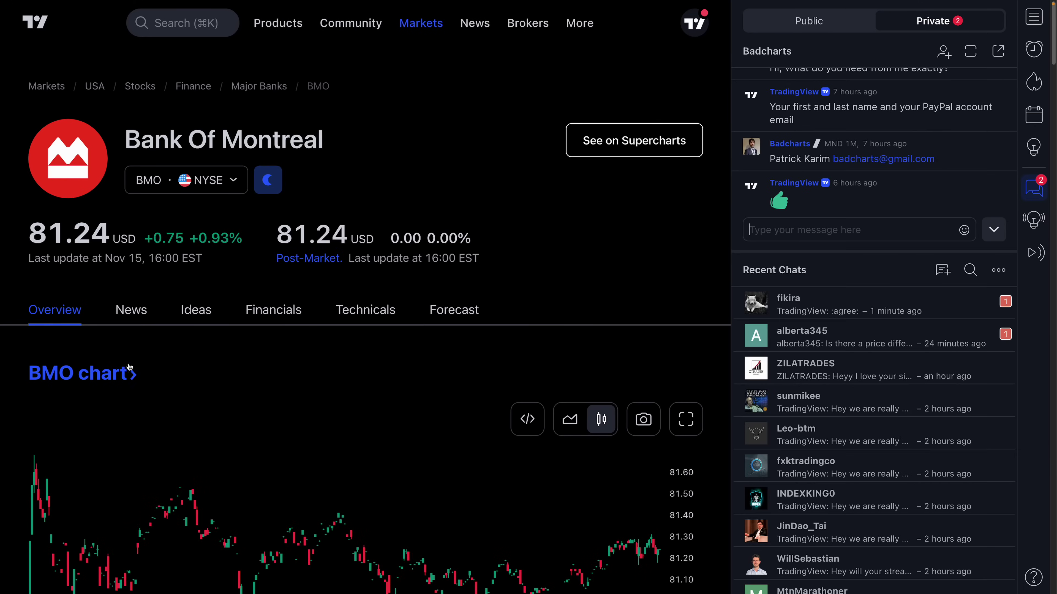
click(1032, 193)
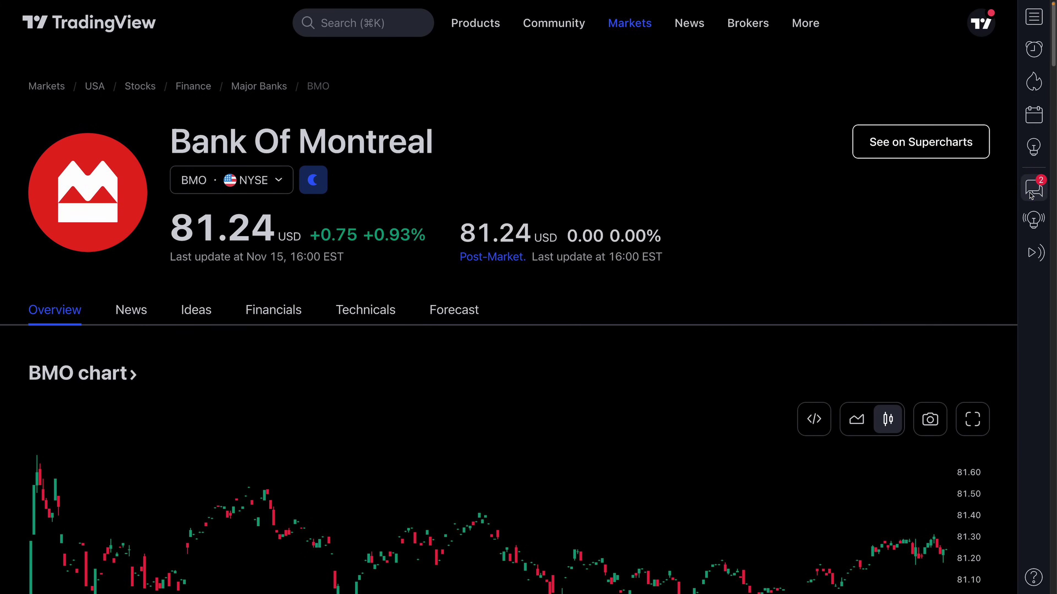
scroll(412, 310, down, 8)
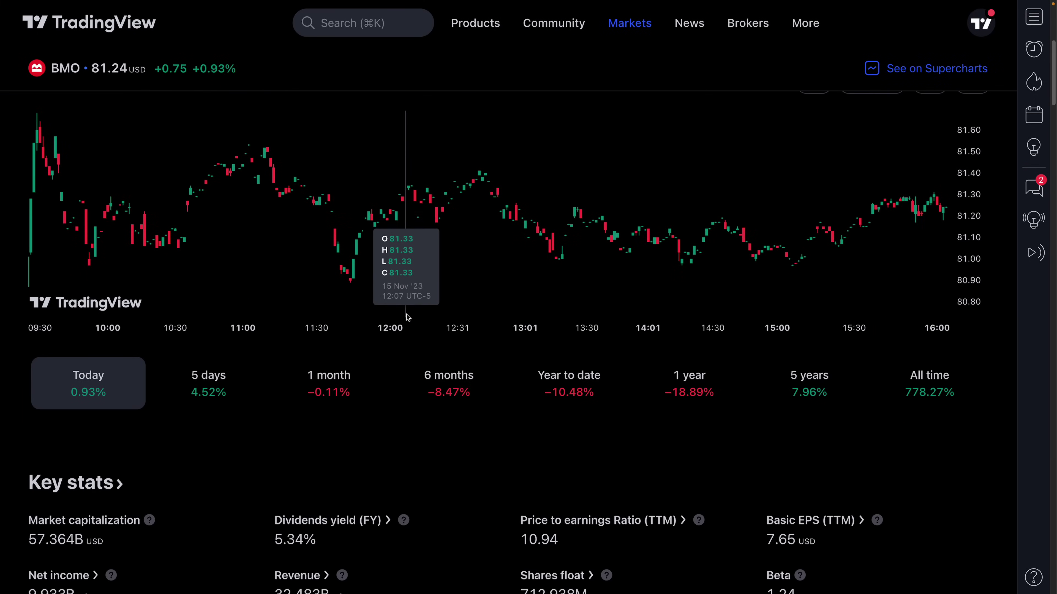
scroll(407, 317, down, 6)
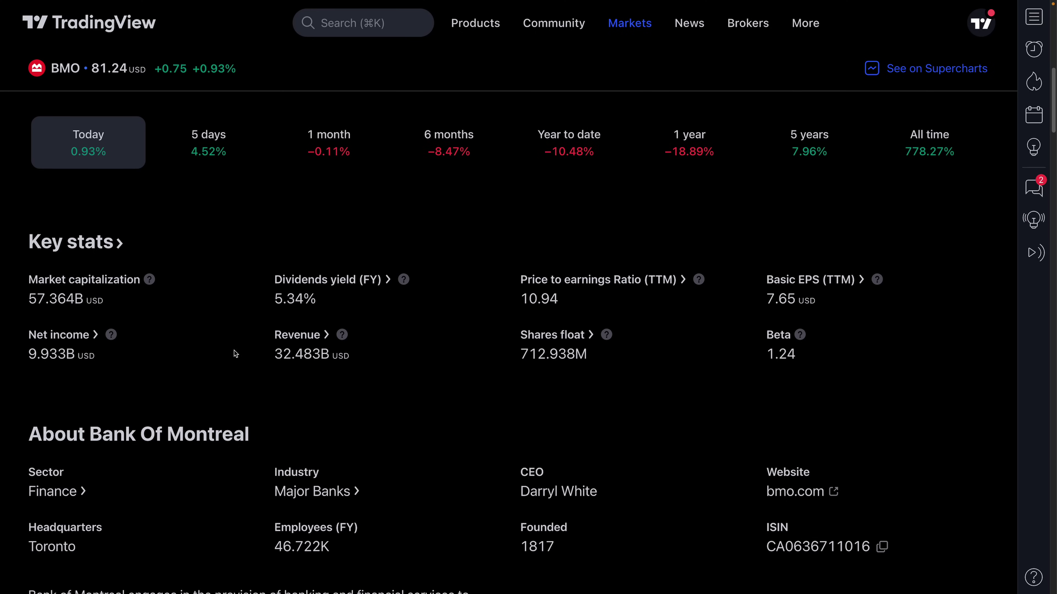
scroll(235, 354, up, 14)
Step: Open Bank Of Montreal's financials and look over the BMO fundamentals overview
click(266, 291)
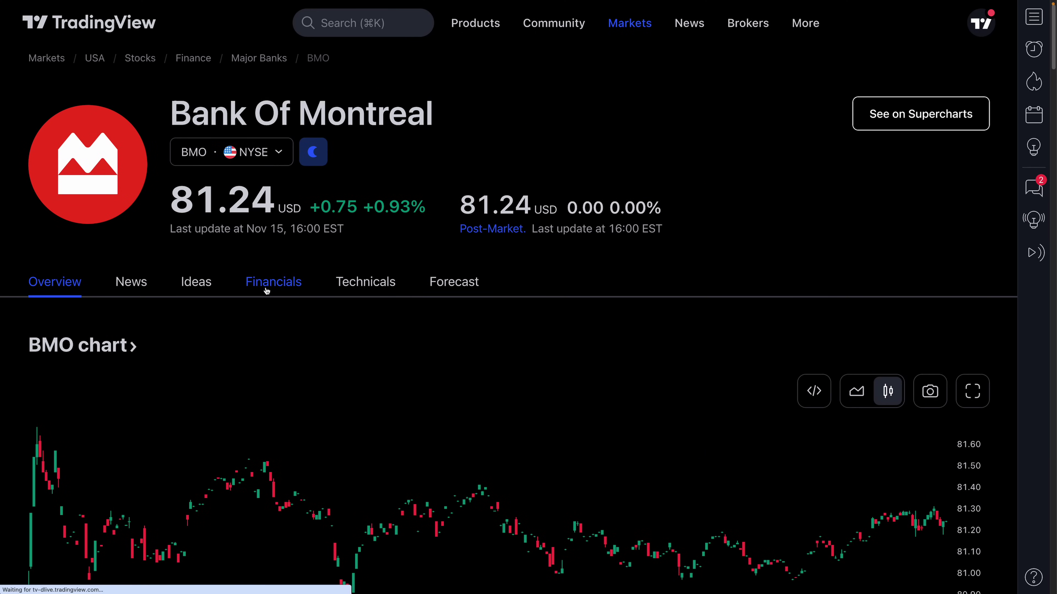
click(1034, 187)
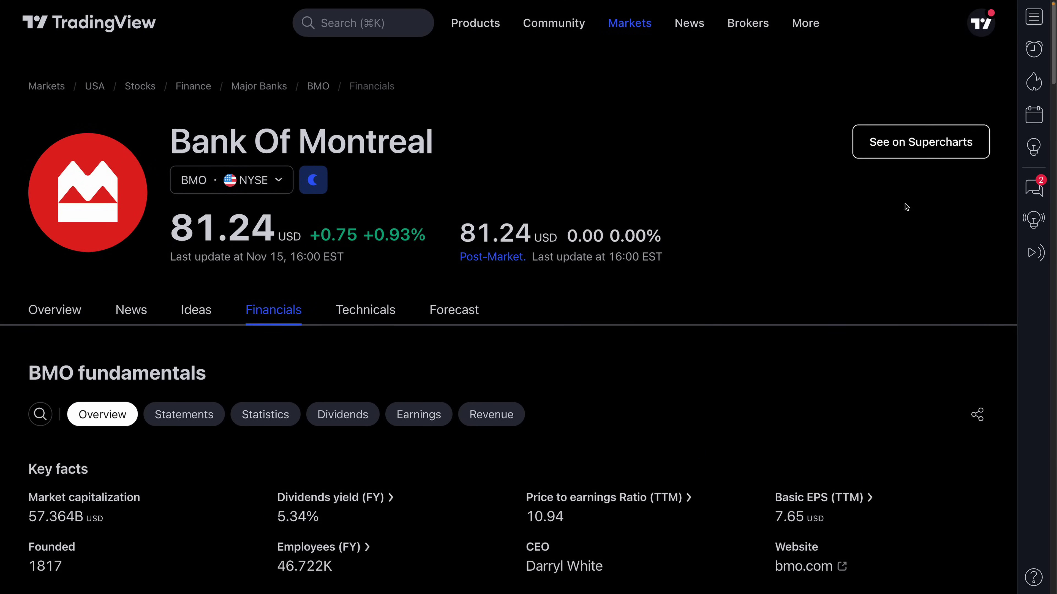
scroll(440, 336, down, 5)
scroll(440, 336, up, 5)
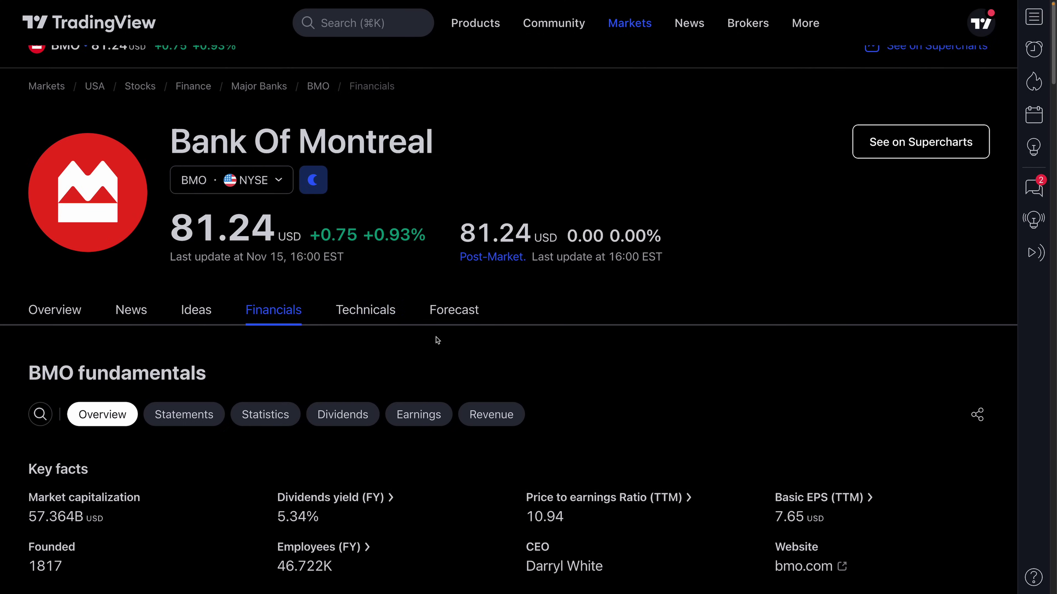
Step: Leave the Bank Of Montreal page and open the Stock 2.0 screener
mouse_move(301, 3)
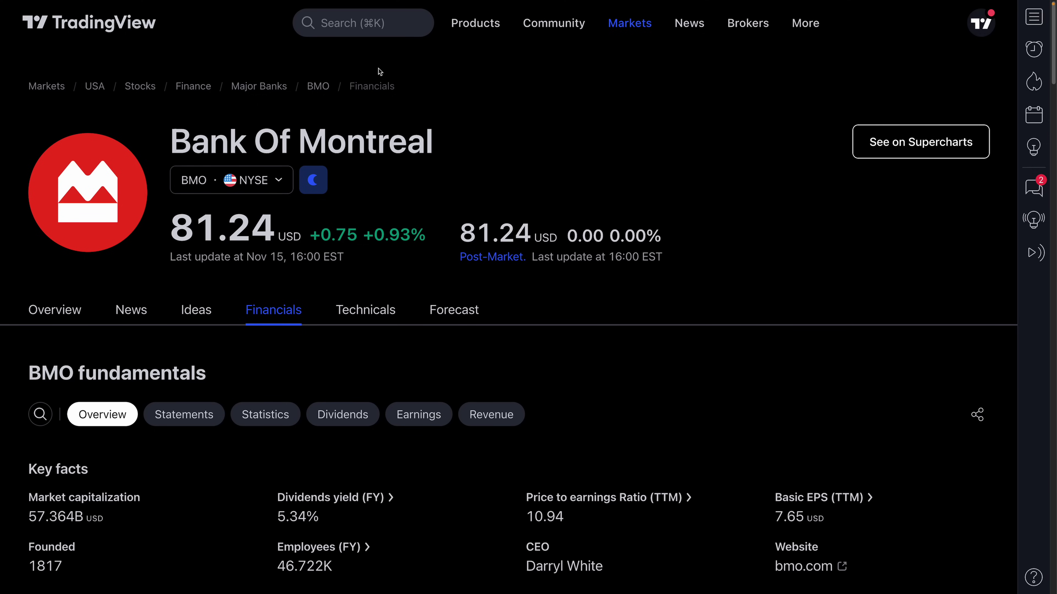
mouse_move(502, 22)
mouse_move(535, 109)
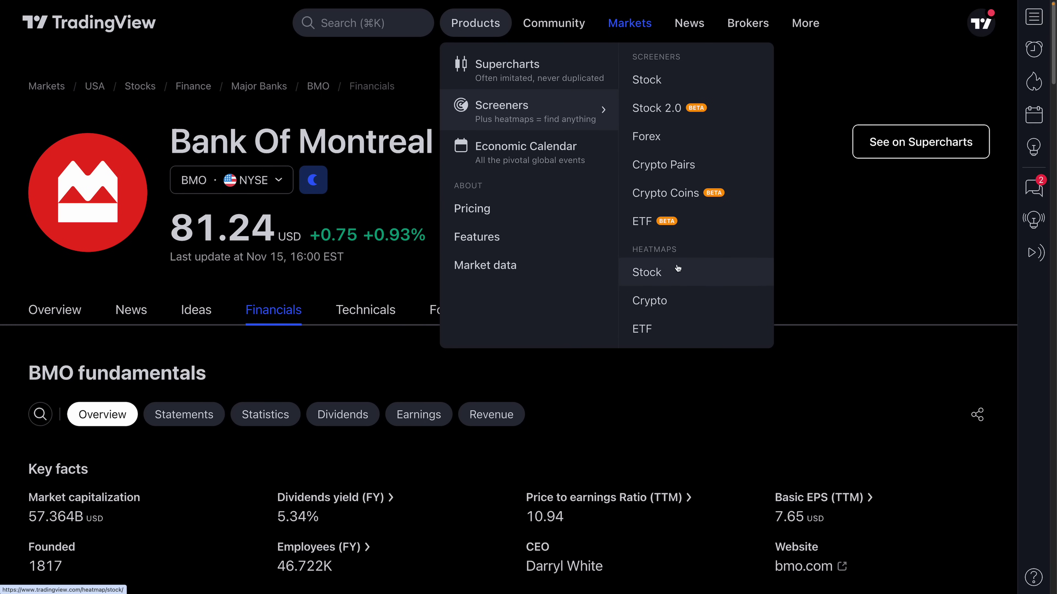
click(676, 107)
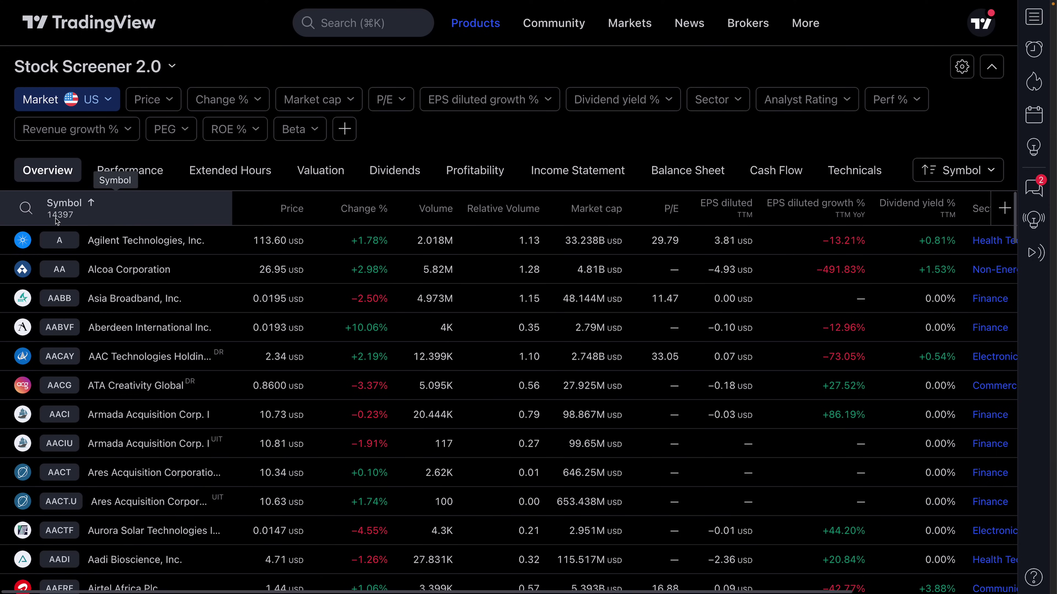
Step: Browse the Performance and Extended Hours column sets and leave the table on the Valuation set
click(127, 171)
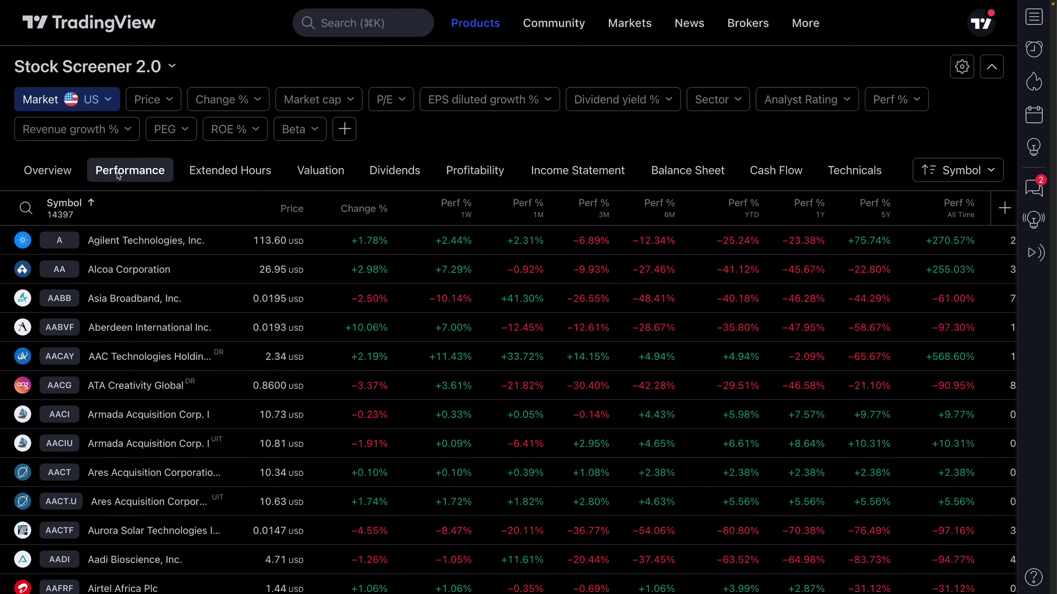
click(242, 173)
click(312, 170)
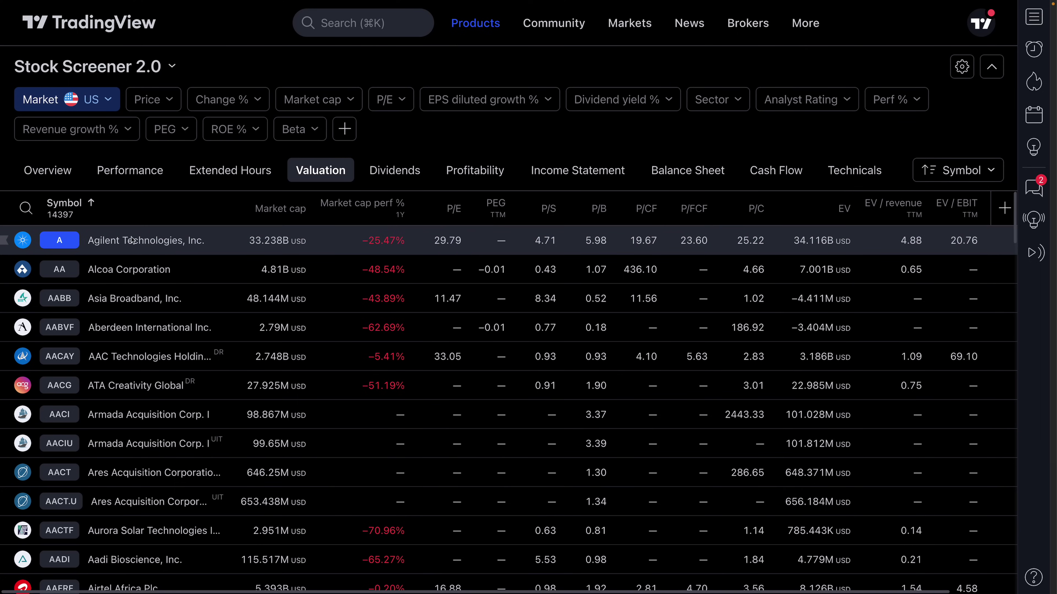
key(Down)
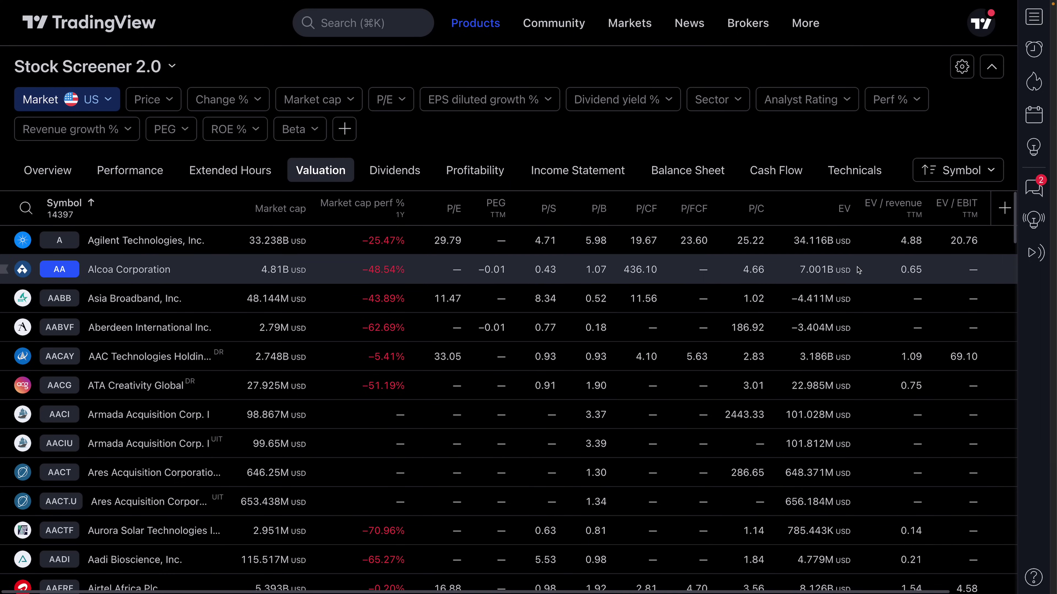
mouse_move(691, 213)
mouse_down()
mouse_move(574, 213)
mouse_move(692, 214)
mouse_up()
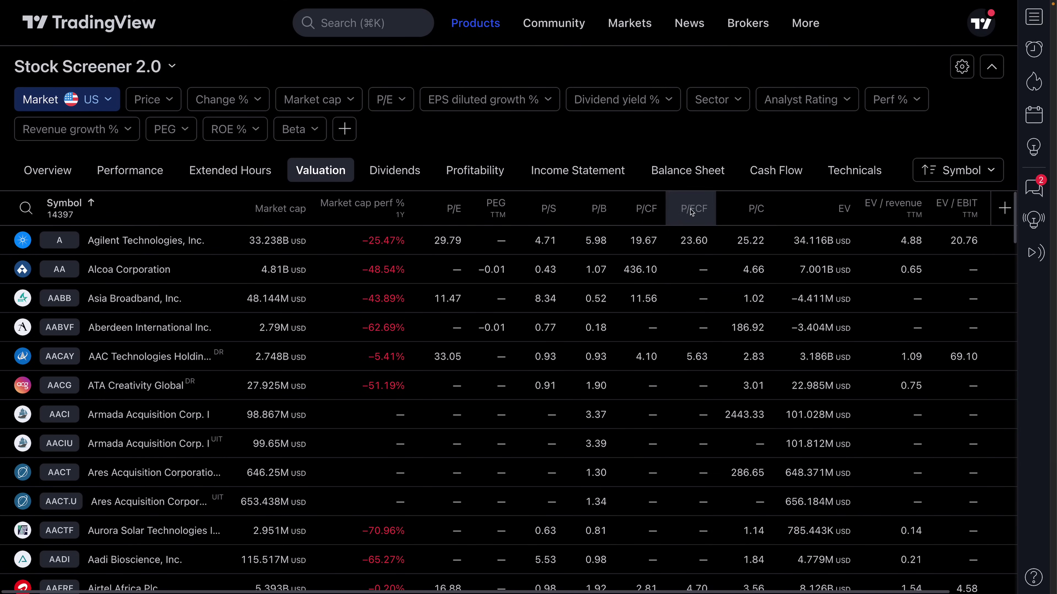
click(1000, 213)
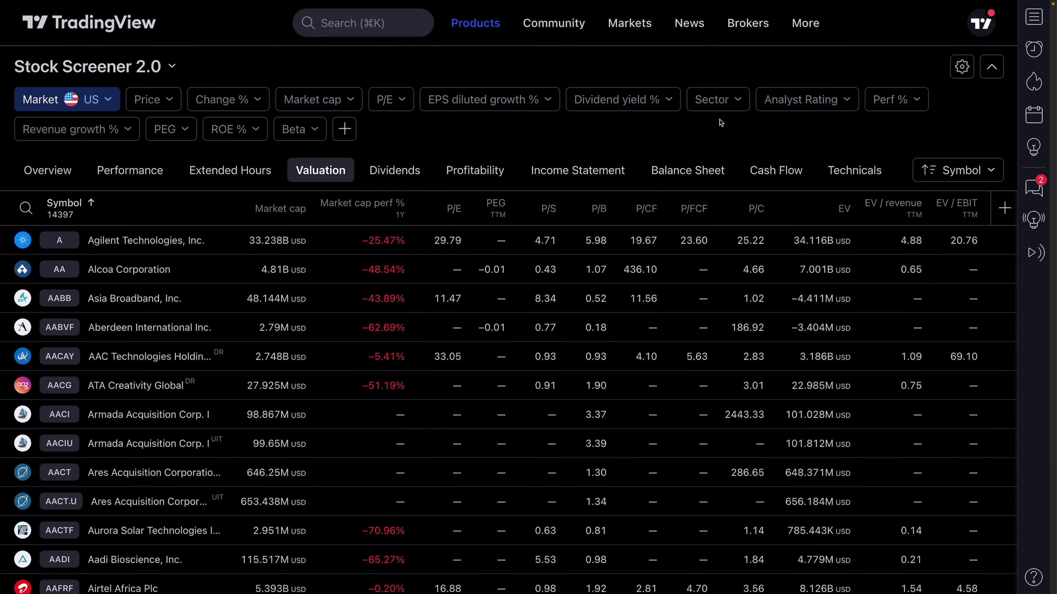
click(728, 66)
Step: Switch the screener's auto refresh every minute on and back off, and set the financials currency to USD
click(960, 70)
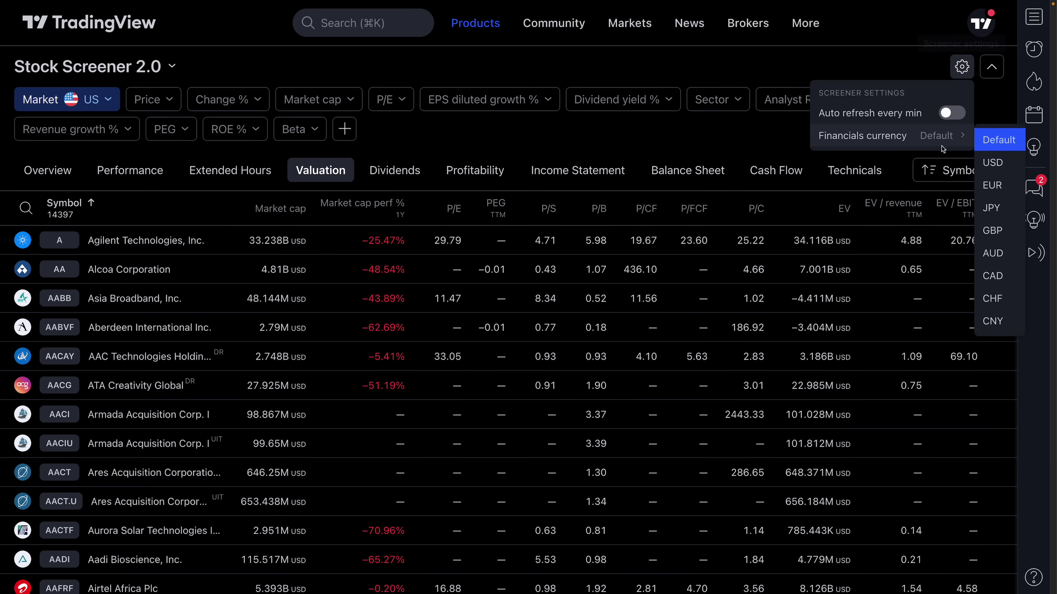
click(952, 117)
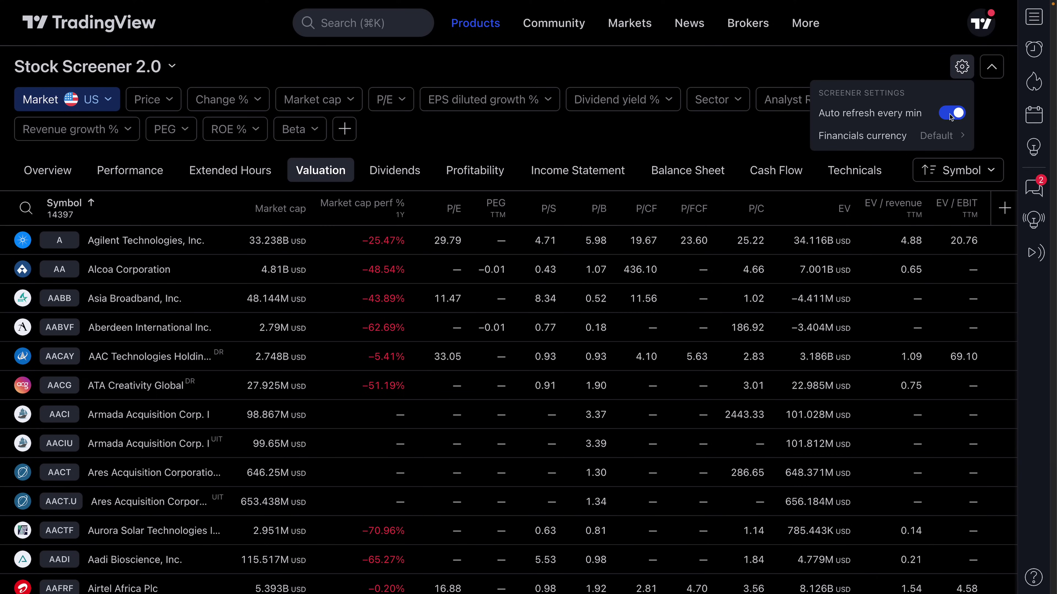
click(952, 117)
click(947, 135)
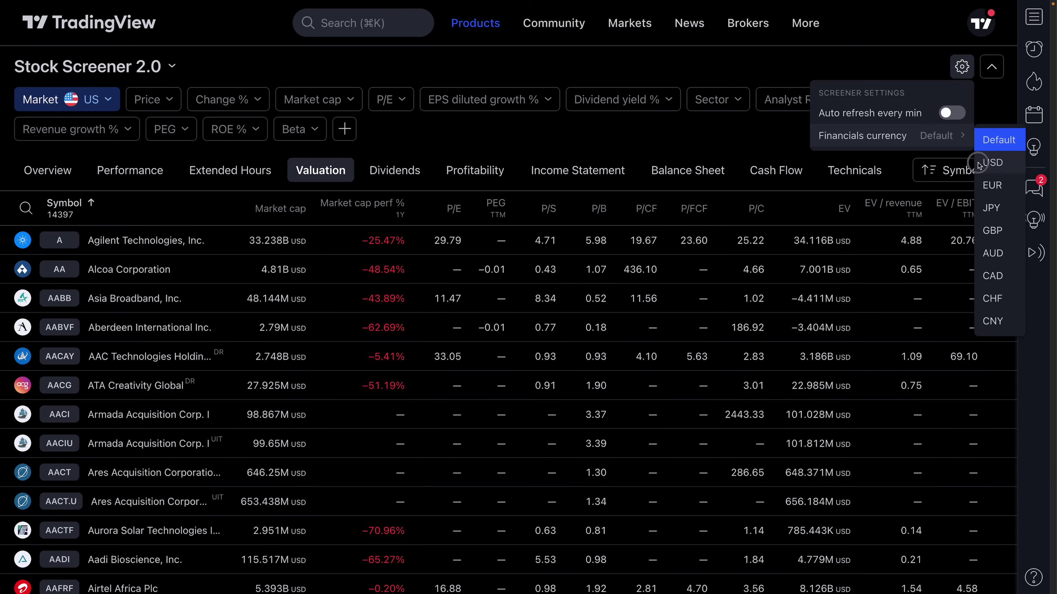
click(992, 163)
Step: Collapse the screener's filter area, expand it again and collapse it once more for a compact table view
click(991, 69)
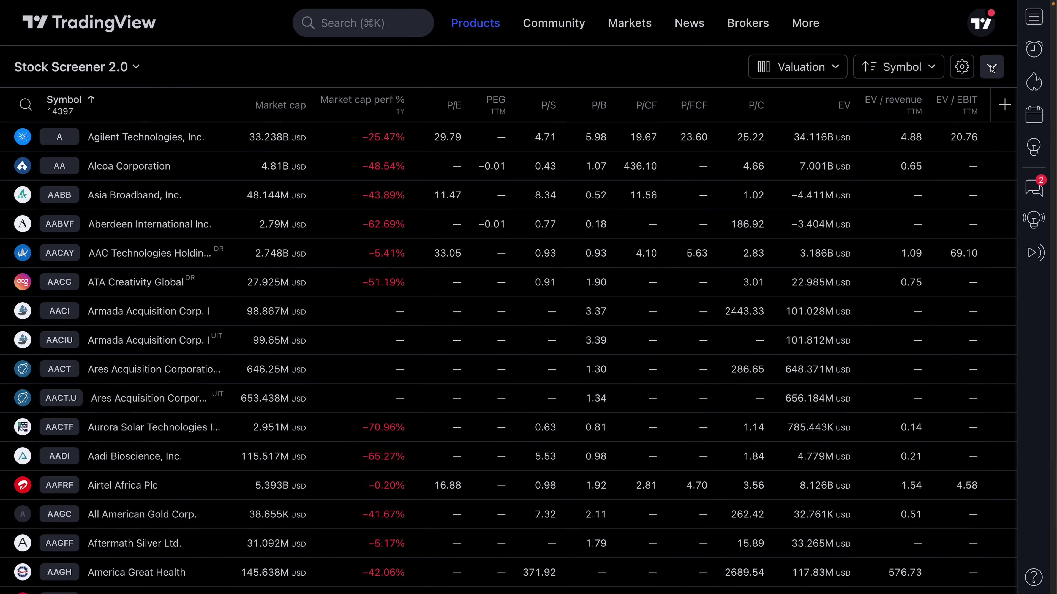
click(985, 69)
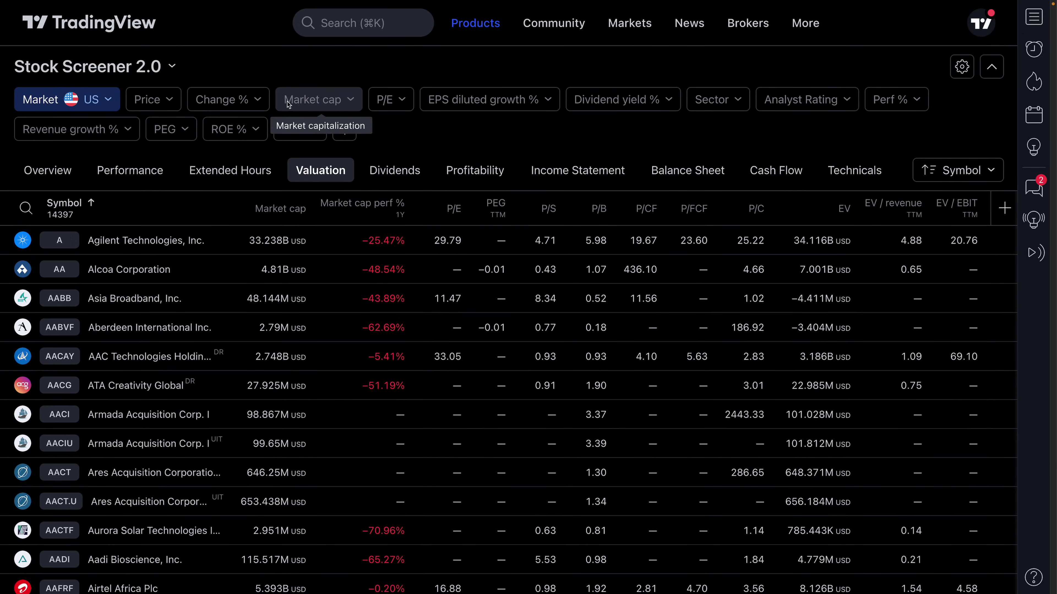
click(990, 73)
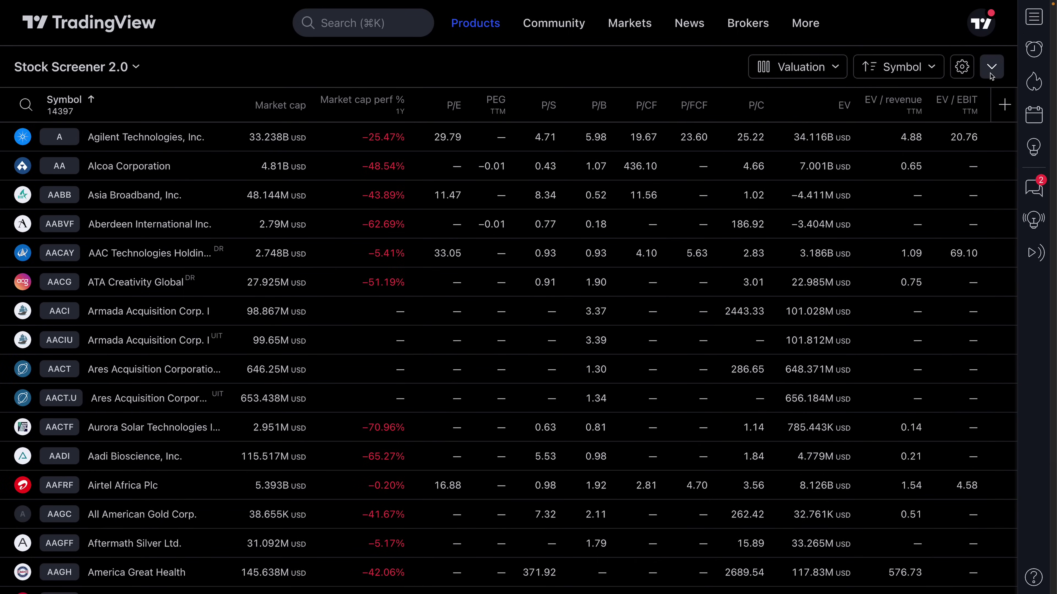
Step: Look through the list of column sets in the compact view, keep Valuation, and expand the screener's filter area
click(990, 73)
click(992, 71)
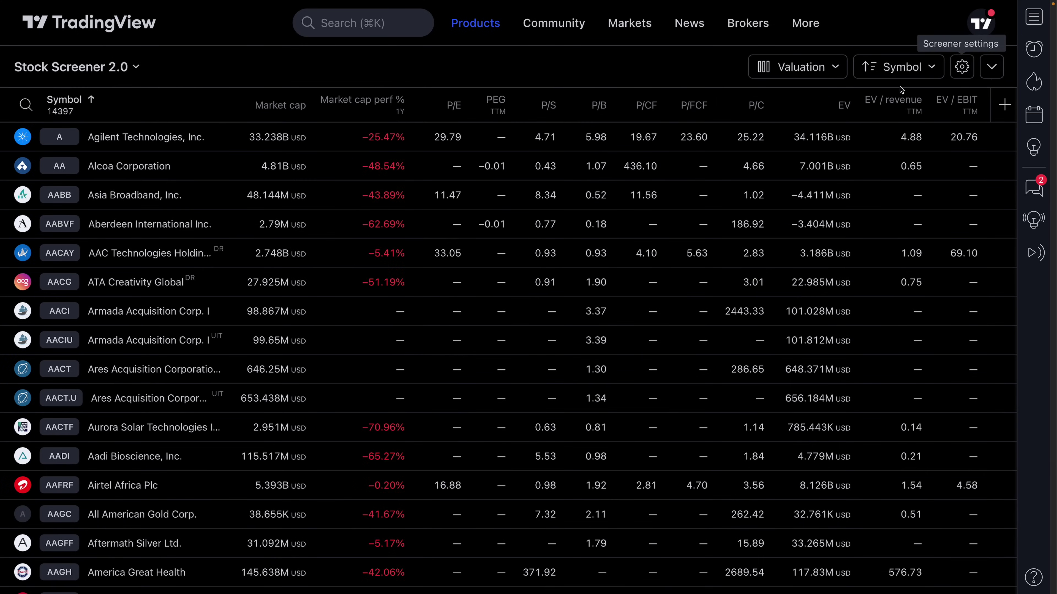
click(803, 71)
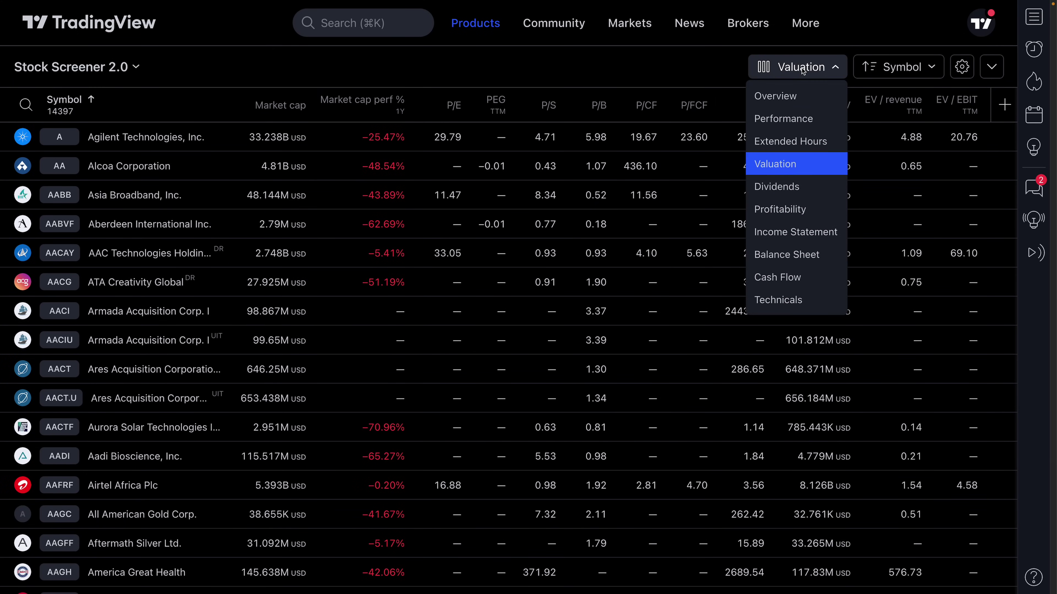
click(802, 72)
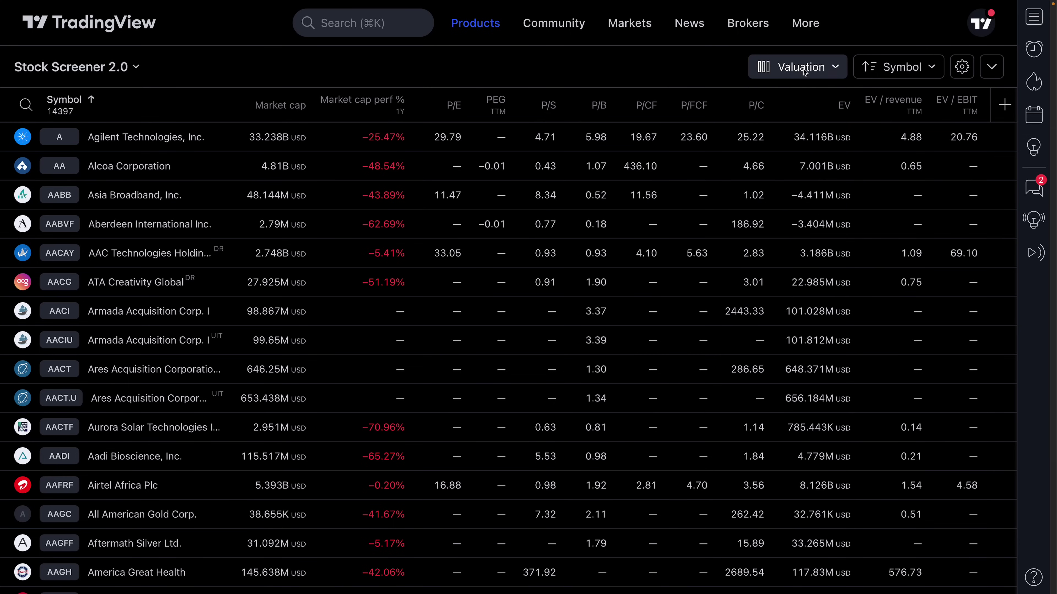
click(991, 69)
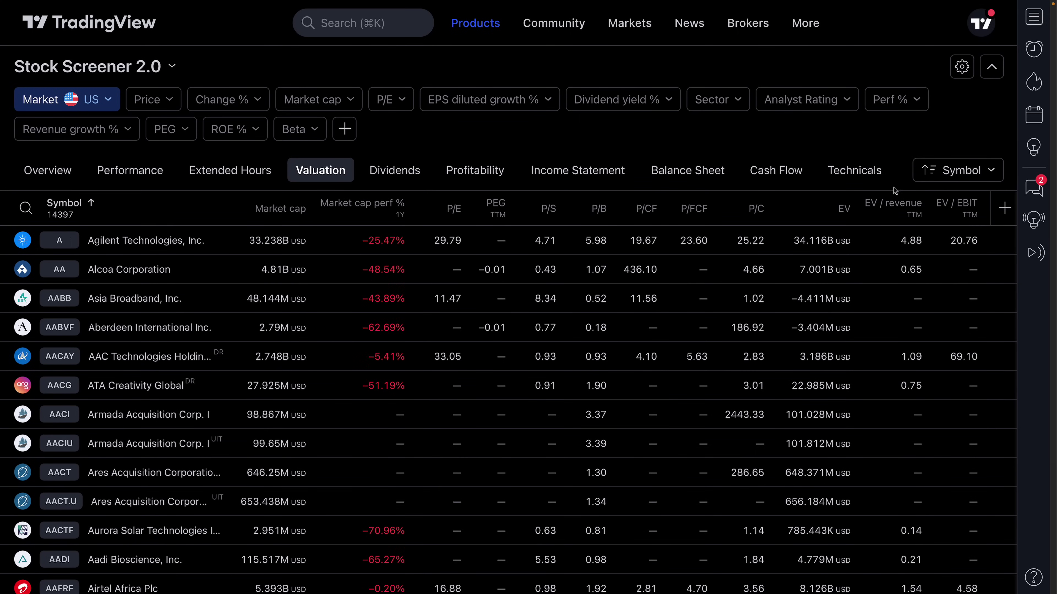
Step: Browse the Technicals, Cash Flow, Balance Sheet, Income Statement, Profitability and Dividends column sets
click(846, 170)
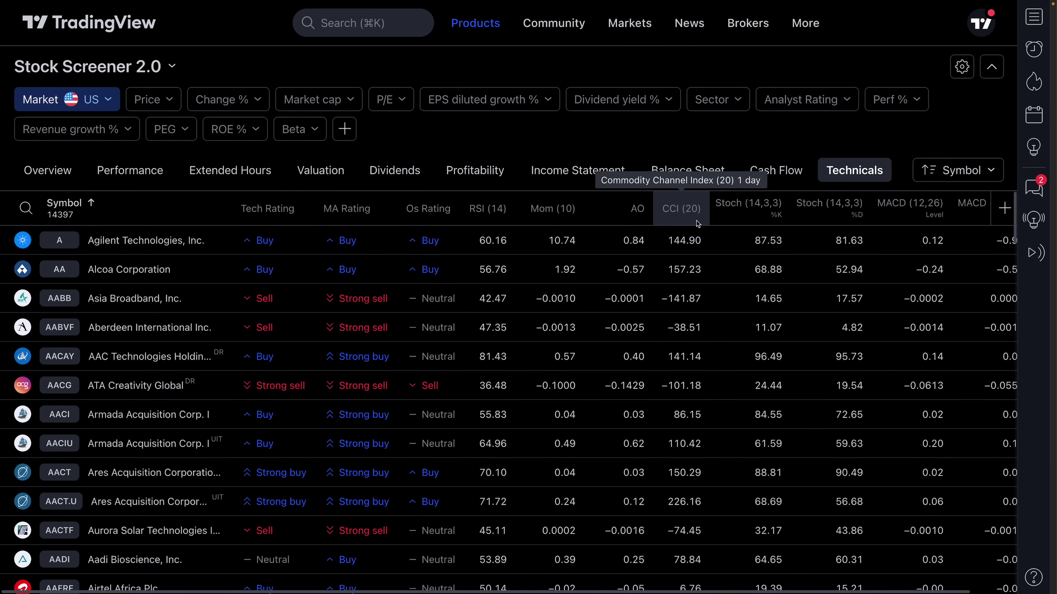
click(762, 173)
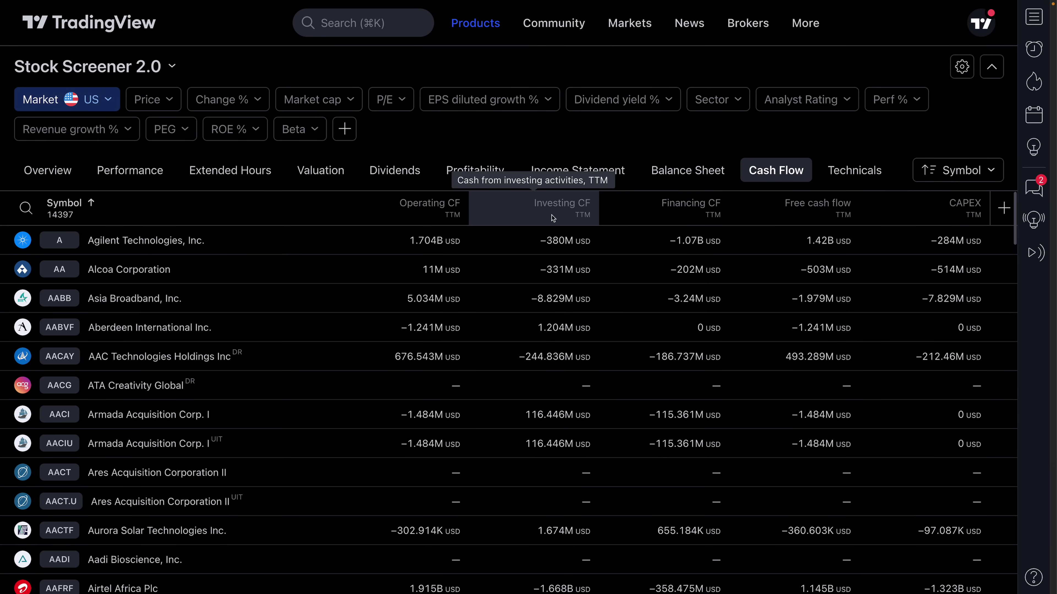
click(672, 174)
click(572, 173)
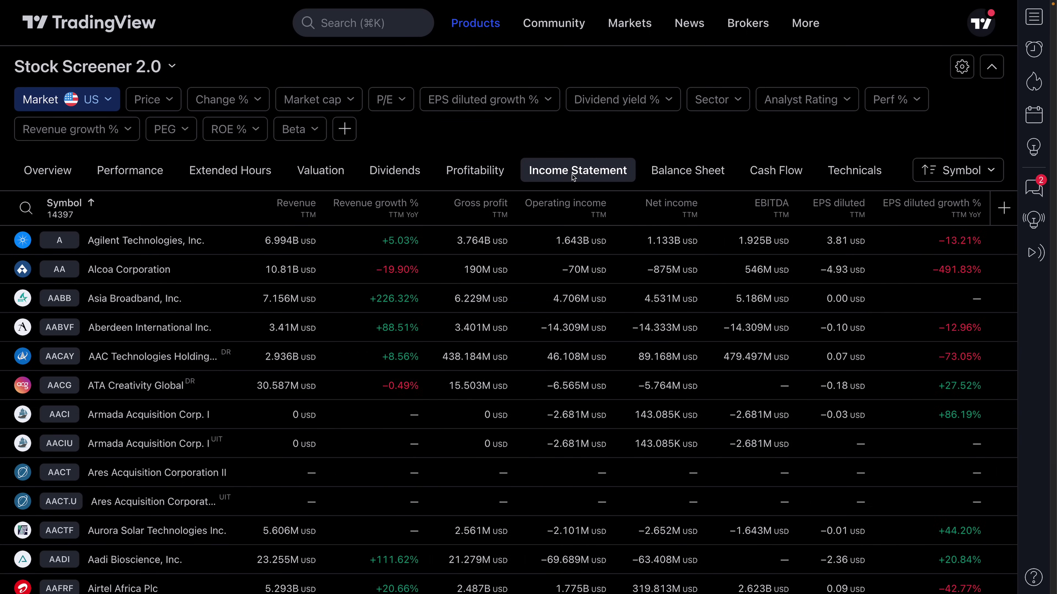
click(497, 176)
click(394, 179)
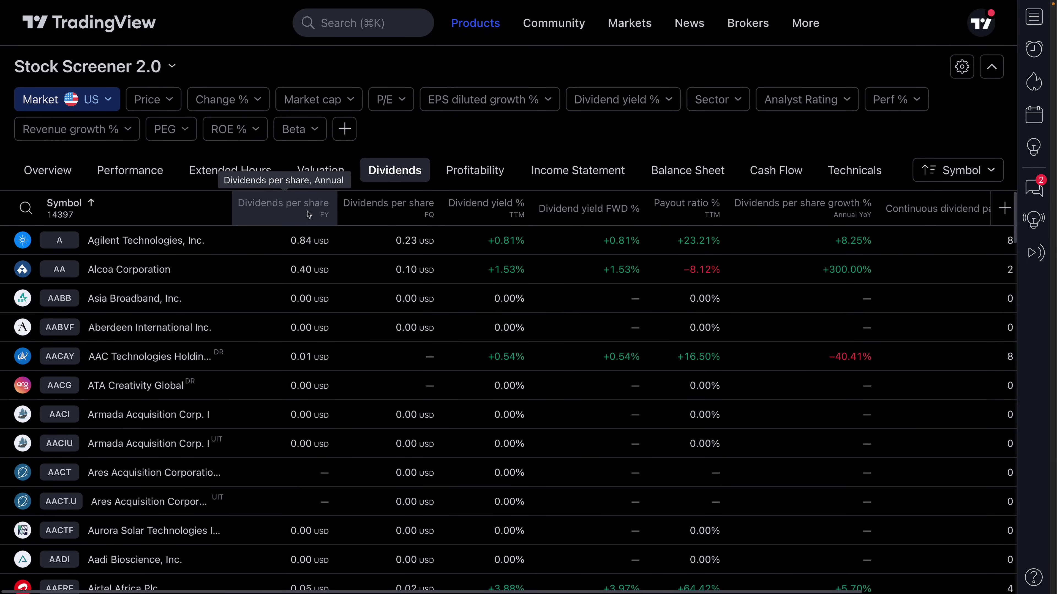
Step: View the options of the annual Dividends per share column without applying any, and return the table to the Overview column set
click(300, 215)
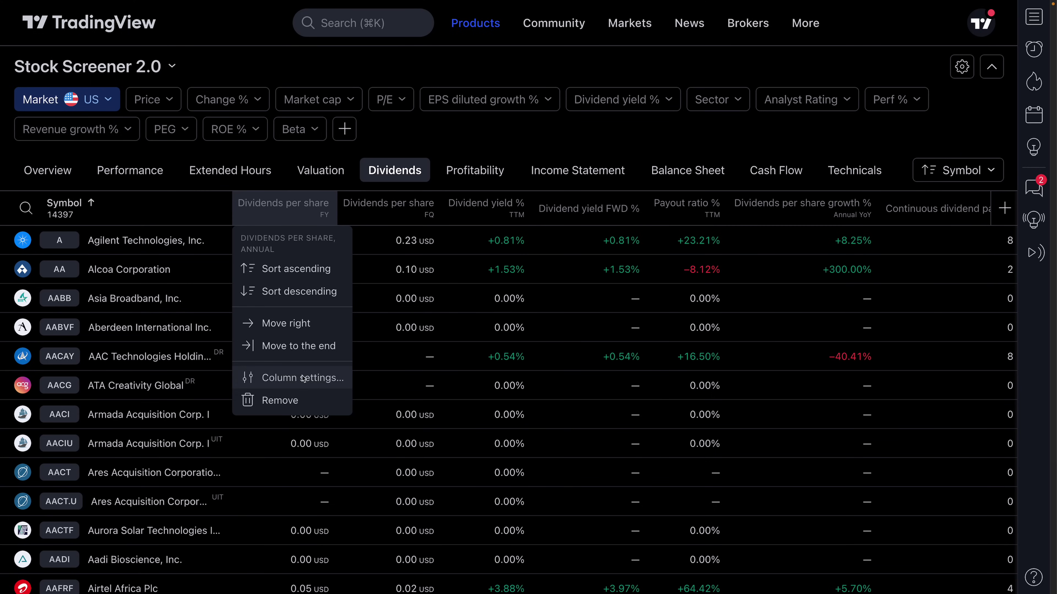
click(285, 204)
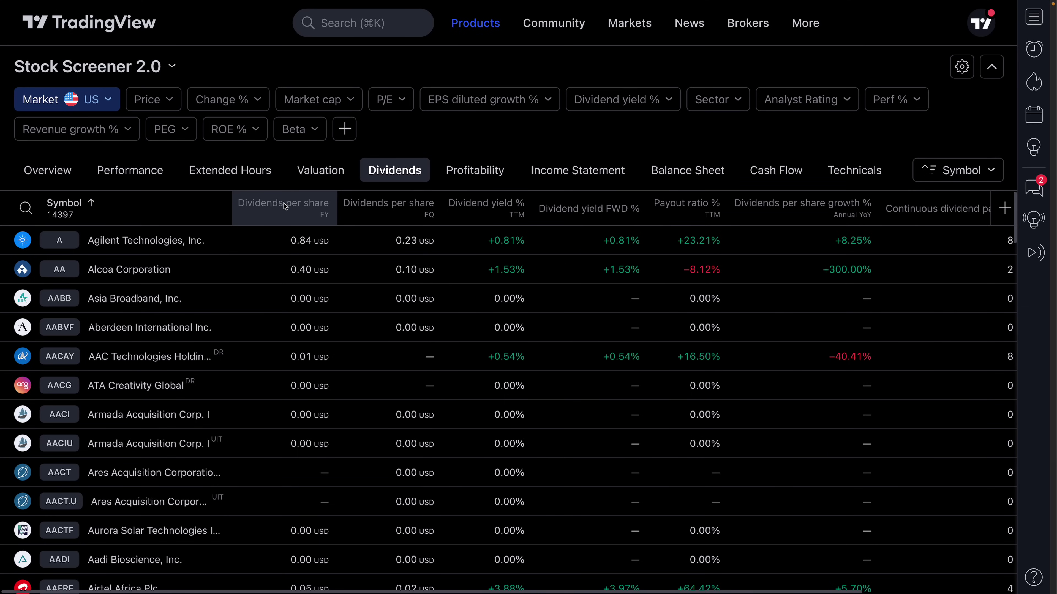
click(65, 175)
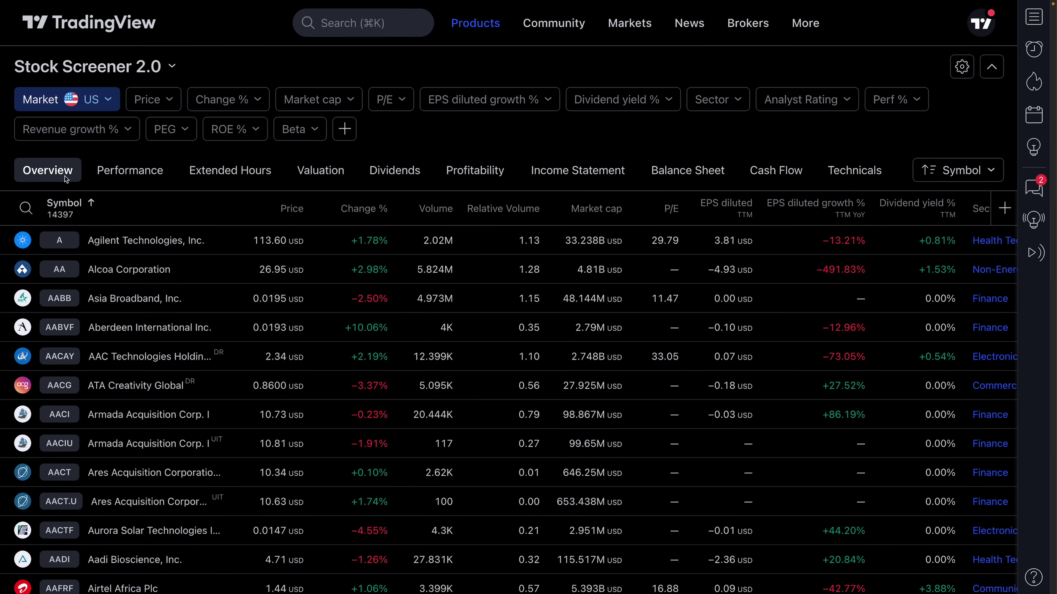